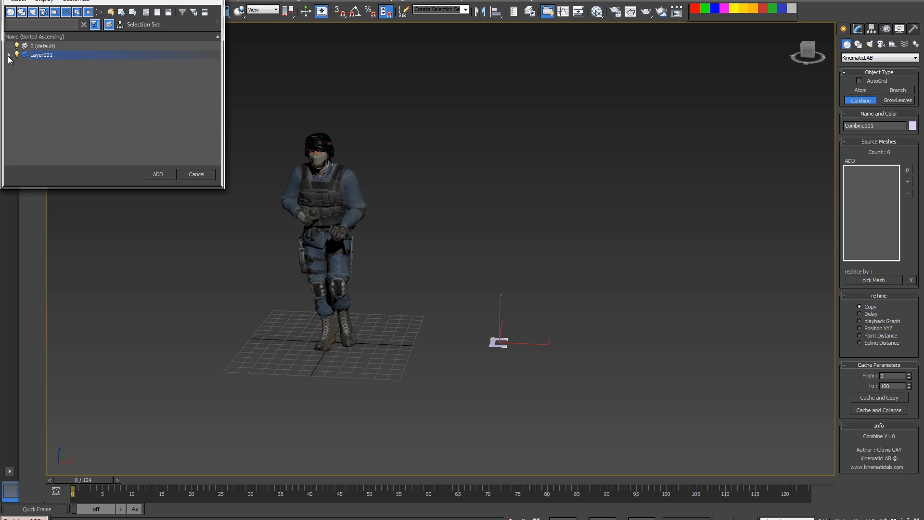
Add the nine character meshes, from Body through Tops, to the Combine object's source meshes.
{"action": "left_click", "coordinate": [55, 64]}
{"action": "left_click", "coordinate": [56, 131], "text": "shift"}
{"action": "left_click", "coordinate": [158, 174]}
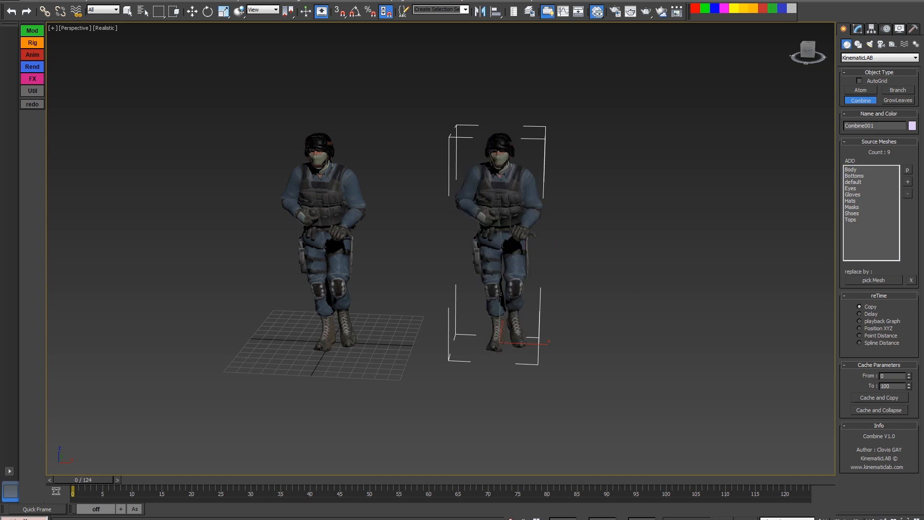
Finish creating the Combine object, turn on edged faces, hide the selection brackets and scrub the soldiers' animation.
{"action": "right_click", "coordinate": [553, 210]}
{"action": "key", "text": "F4"}
{"action": "middle_click_drag", "start_coordinate": [610, 221], "coordinate": [466, 186]}
{"action": "scroll", "coordinate": [522, 171], "scroll_direction": "down", "scroll_amount": 3}
{"action": "key", "text": "j"}
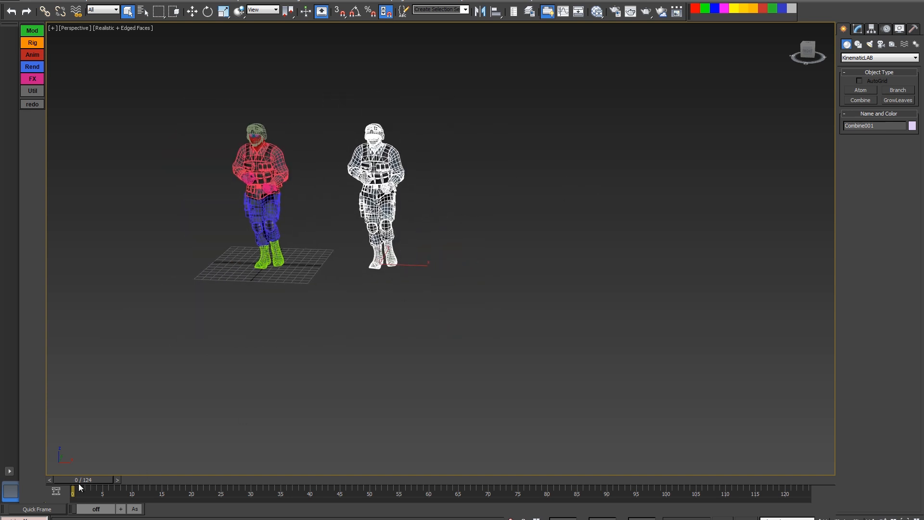
{"action": "left_click_drag", "start_coordinate": [102, 481], "coordinate": [72, 483]}
{"action": "middle_click_drag", "start_coordinate": [502, 264], "coordinate": [411, 283], "text": "alt"}
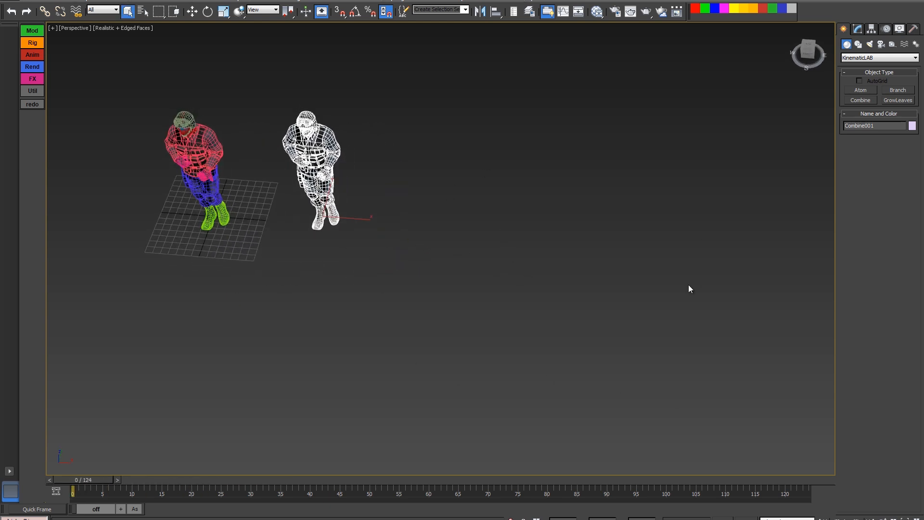
{"action": "middle_click_drag", "start_coordinate": [688, 285], "coordinate": [642, 240]}
{"action": "scroll", "coordinate": [642, 240], "scroll_direction": "down", "scroll_amount": 3}
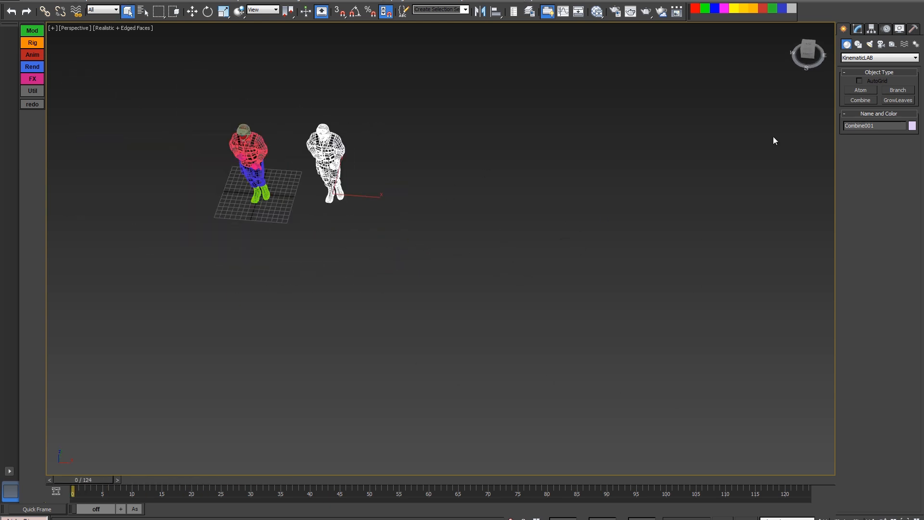
Create a standard primitive Box on the ground beside the combined soldier.
{"action": "left_click", "coordinate": [856, 57]}
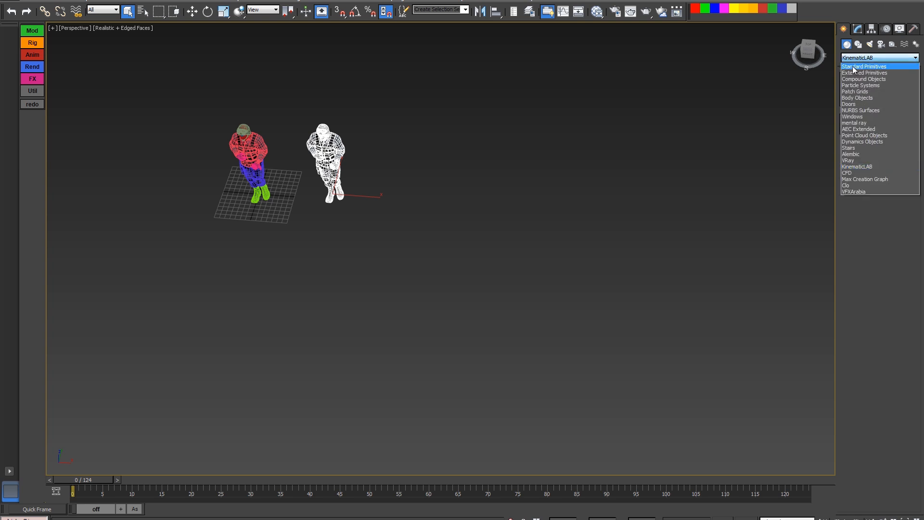
{"action": "left_click", "coordinate": [861, 64]}
{"action": "left_click", "coordinate": [860, 91]}
{"action": "left_click_drag", "start_coordinate": [444, 189], "coordinate": [468, 202]}
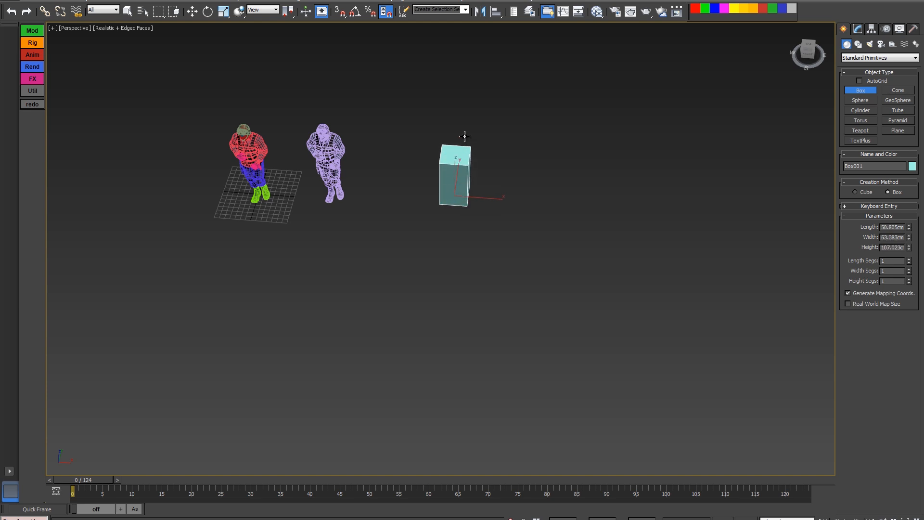
{"action": "left_click", "coordinate": [450, 123]}
Align the box to the combined soldier on the X, Y and Z positions, pivot point to pivot point.
{"action": "key", "text": "alt+a"}
{"action": "left_click", "coordinate": [325, 156]}
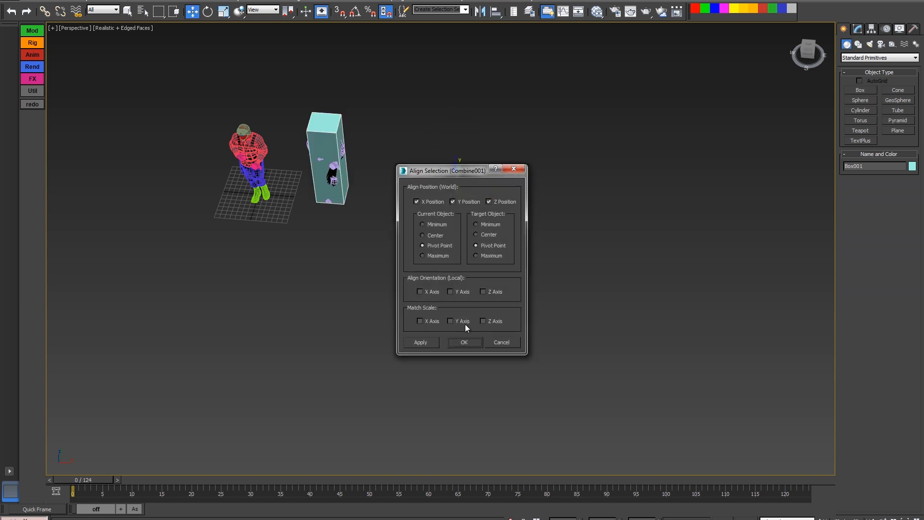
{"action": "left_click", "coordinate": [463, 342]}
Resize the box around the soldier to a length of 74.176 cm, width of 67.797 cm and height of 182.999 cm.
{"action": "middle_click_drag", "start_coordinate": [332, 192], "coordinate": [414, 264]}
{"action": "middle_click_drag", "start_coordinate": [414, 264], "coordinate": [417, 245], "text": "alt"}
{"action": "scroll", "coordinate": [414, 244], "scroll_direction": "up", "scroll_amount": 2}
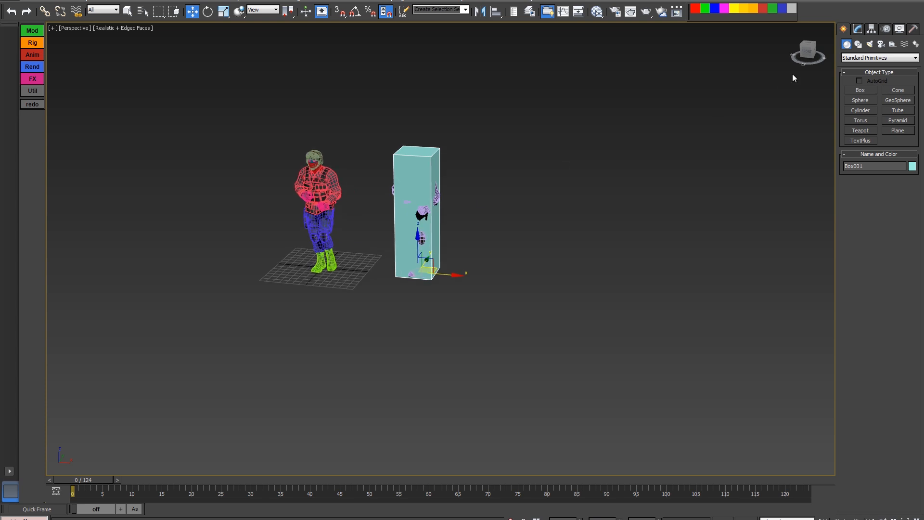
{"action": "left_click", "coordinate": [858, 29]}
{"action": "left_click_drag", "start_coordinate": [907, 180], "coordinate": [900, 158]}
{"action": "left_click_drag", "start_coordinate": [907, 191], "coordinate": [906, 178]}
{"action": "key", "text": "F3"}
{"action": "middle_click_drag", "start_coordinate": [596, 202], "coordinate": [643, 185], "text": "alt"}
{"action": "left_click_drag", "start_coordinate": [909, 202], "coordinate": [905, 199]}
{"action": "mouse_move", "coordinate": [525, 250]}
{"action": "middle_mouse_down", "text": "alt"}
{"action": "mouse_move", "coordinate": [533, 262]}
{"action": "mouse_move", "coordinate": [522, 260]}
{"action": "middle_mouse_up", "text": "alt"}
{"action": "scroll", "coordinate": [522, 260], "scroll_direction": "down", "scroll_amount": 3}
{"action": "middle_click_drag", "start_coordinate": [523, 259], "coordinate": [475, 227]}
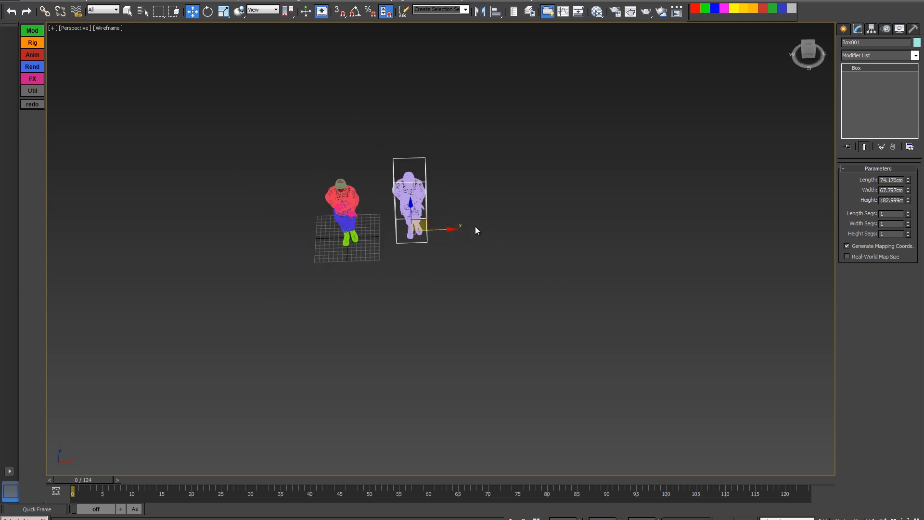
Move the box along the X axis clear of the soldiers and restore shaded display.
{"action": "left_click_drag", "start_coordinate": [440, 229], "coordinate": [594, 237]}
{"action": "key", "text": "F3"}
{"action": "middle_click_drag", "start_coordinate": [571, 229], "coordinate": [439, 185]}
{"action": "middle_click_drag", "start_coordinate": [522, 211], "coordinate": [530, 232], "text": "alt"}
{"action": "middle_click_drag", "start_coordinate": [508, 198], "coordinate": [460, 206]}
Clone the box along the X axis as 10 evenly spaced copies.
{"action": "mouse_move", "coordinate": [419, 191]}
{"action": "left_mouse_down", "text": "shift"}
{"action": "mouse_move", "coordinate": [485, 191]}
{"action": "mouse_move", "coordinate": [457, 197]}
{"action": "left_mouse_up", "text": "shift"}
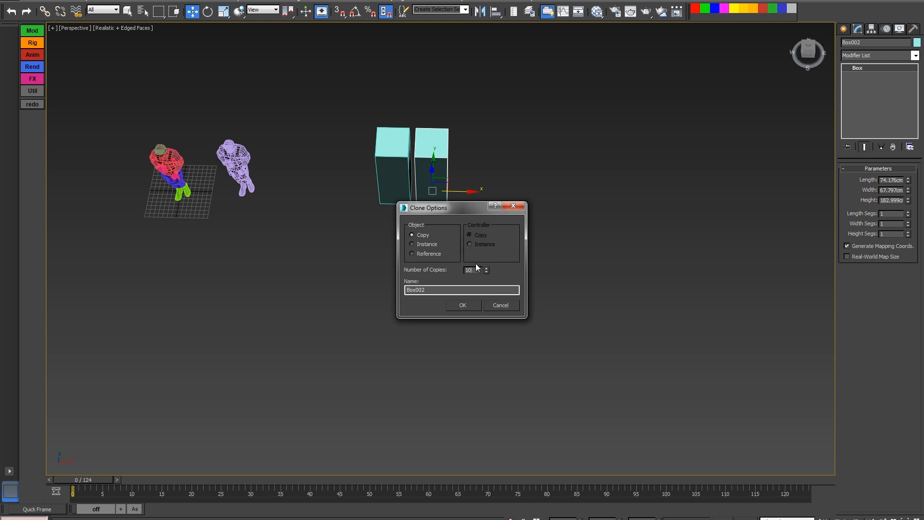
{"action": "left_click", "coordinate": [464, 306]}
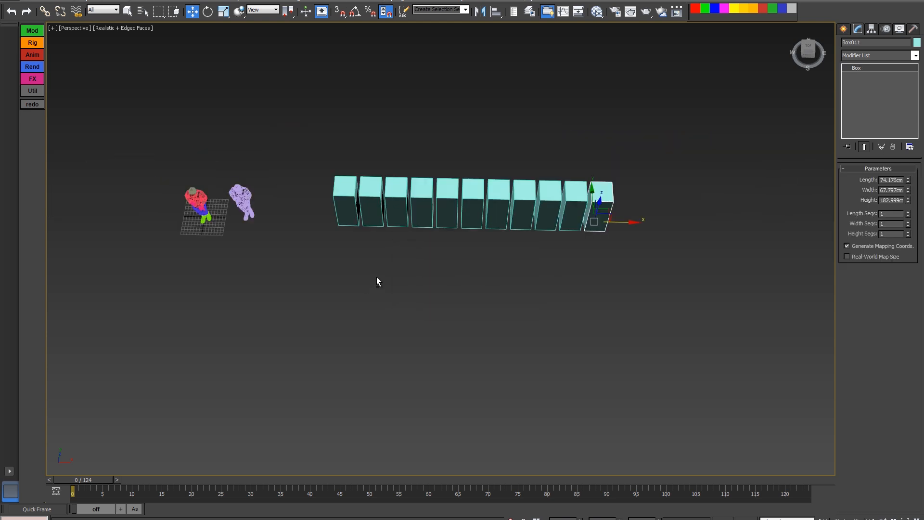
{"action": "middle_click_drag", "start_coordinate": [377, 277], "coordinate": [361, 268], "text": "alt"}
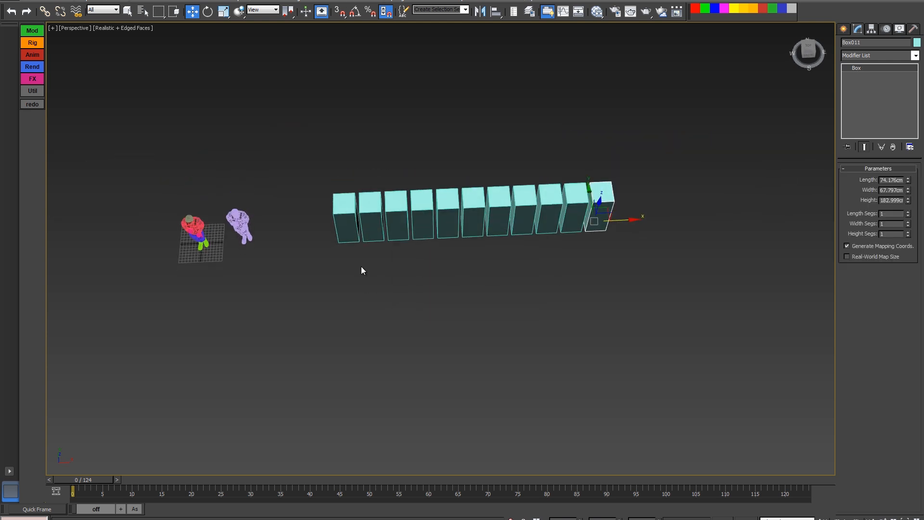
Create a second KinematicLAB Combine object on the ground in front of the soldiers and boxes.
{"action": "left_click", "coordinate": [843, 30]}
{"action": "left_click", "coordinate": [871, 58]}
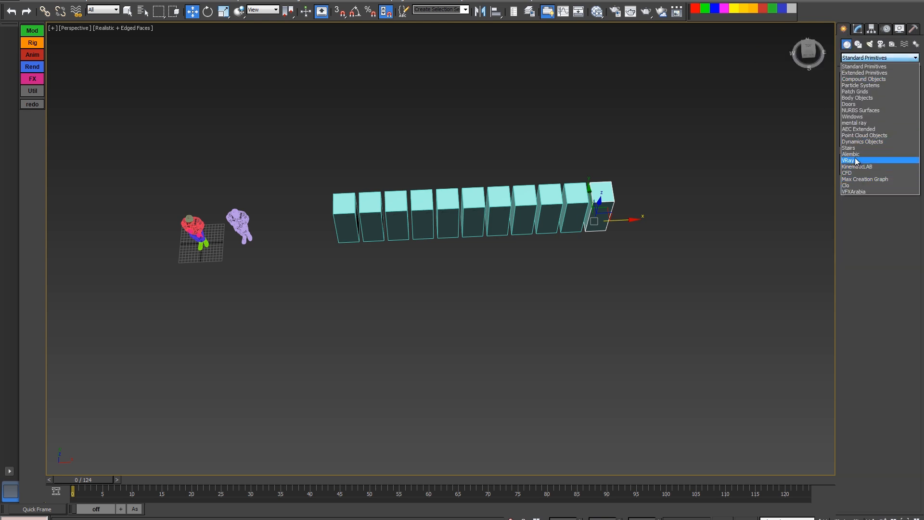
{"action": "left_click", "coordinate": [857, 167]}
{"action": "left_click", "coordinate": [858, 100]}
{"action": "left_click", "coordinate": [296, 297]}
{"action": "right_click", "coordinate": [631, 196]}
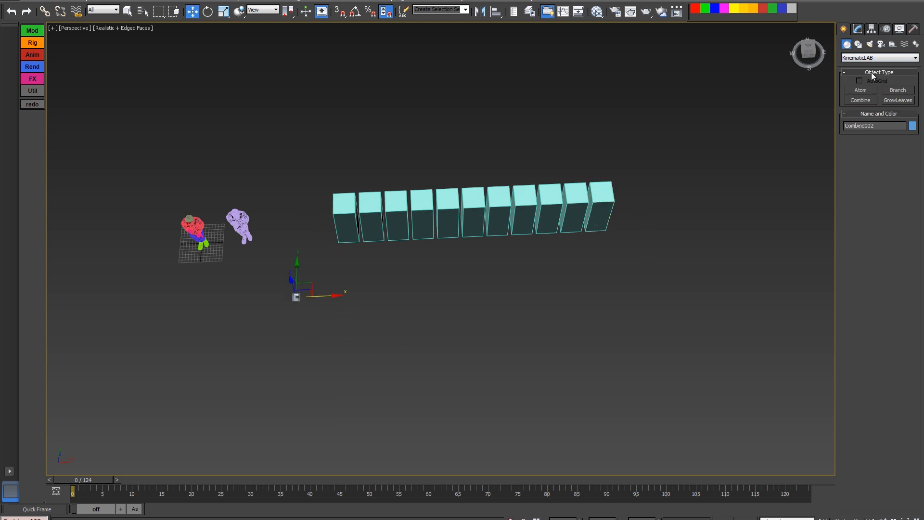
Add Box001 through Box011 as source meshes of the new Combine object.
{"action": "left_click", "coordinate": [857, 29]}
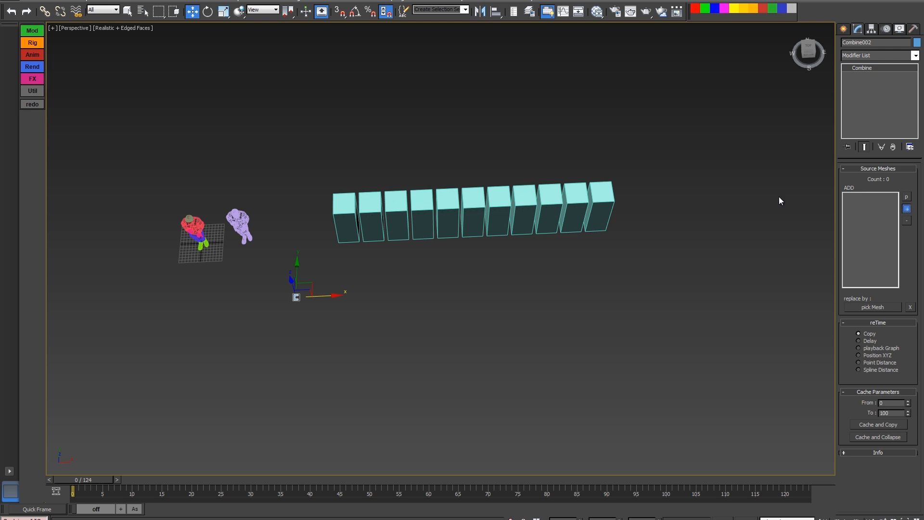
{"action": "left_click", "coordinate": [9, 55]}
{"action": "left_click", "coordinate": [50, 83]}
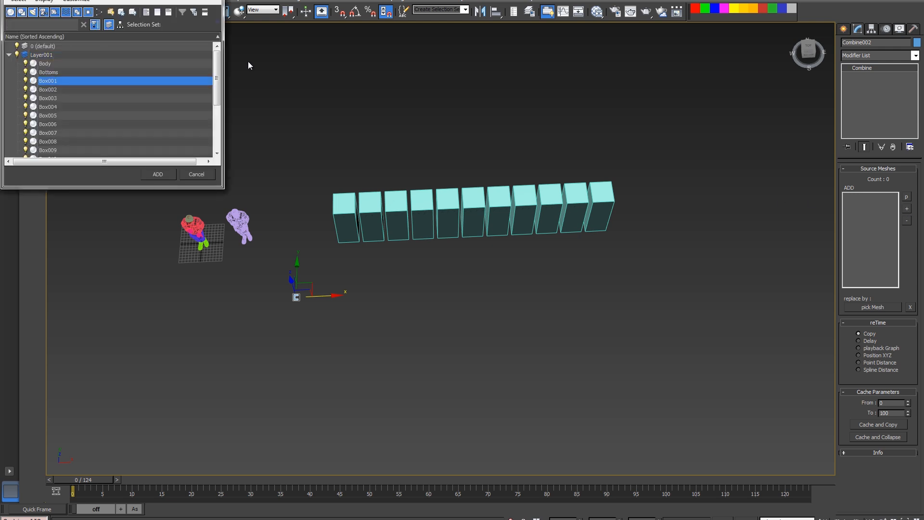
{"action": "left_click_drag", "start_coordinate": [217, 78], "coordinate": [216, 122]}
{"action": "left_click", "coordinate": [46, 81], "text": "shift"}
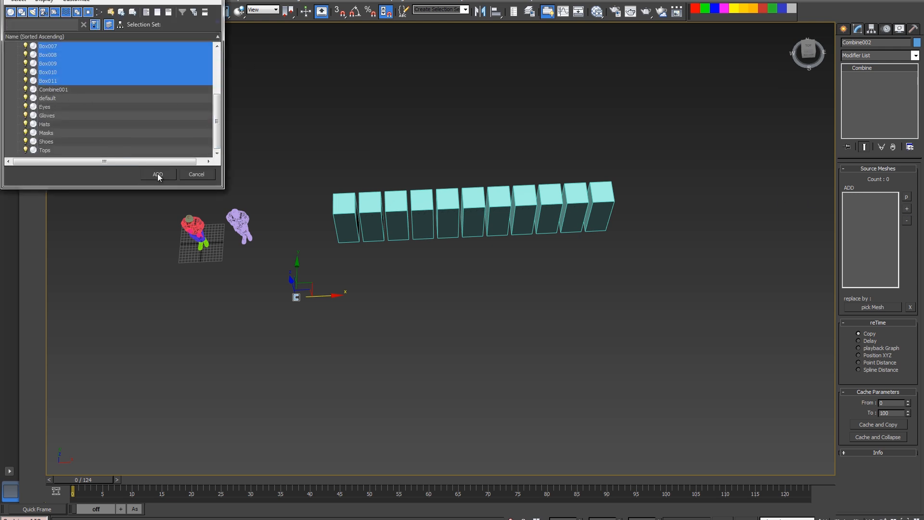
{"action": "left_click", "coordinate": [158, 174]}
Move the new Combine object so its boxes stand in front of the original row, and scrub the timeline.
{"action": "left_click_drag", "start_coordinate": [313, 282], "coordinate": [226, 290]}
{"action": "middle_click_drag", "start_coordinate": [379, 323], "coordinate": [391, 359], "text": "alt"}
{"action": "left_click_drag", "start_coordinate": [77, 483], "coordinate": [2, 431]}
{"action": "middle_click_drag", "start_coordinate": [352, 374], "coordinate": [83, 490], "text": "alt"}
{"action": "left_click_drag", "start_coordinate": [76, 479], "coordinate": [0, 457]}
{"action": "key", "text": "w"}
{"action": "middle_click_drag", "start_coordinate": [244, 368], "coordinate": [833, 296], "text": "alt"}
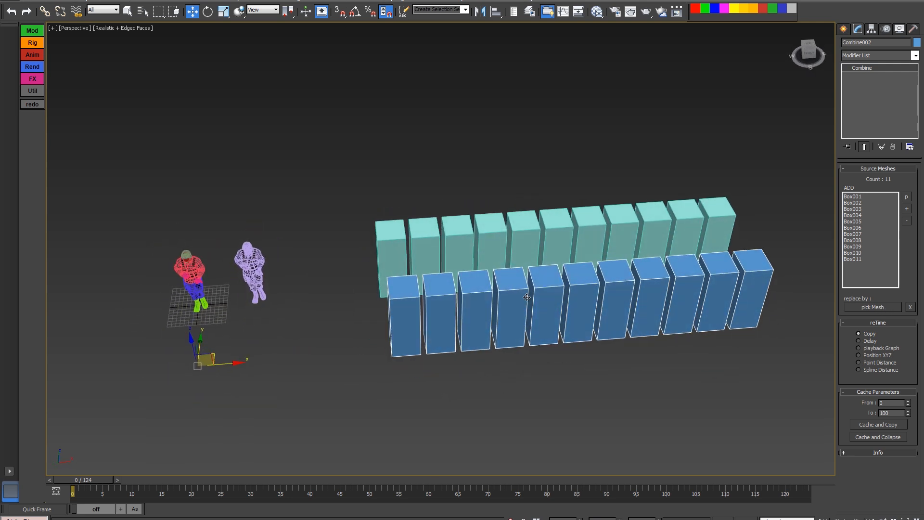
Replace the boxes in the second Combine object with the Combine001 soldier mesh.
{"action": "left_click", "coordinate": [251, 264]}
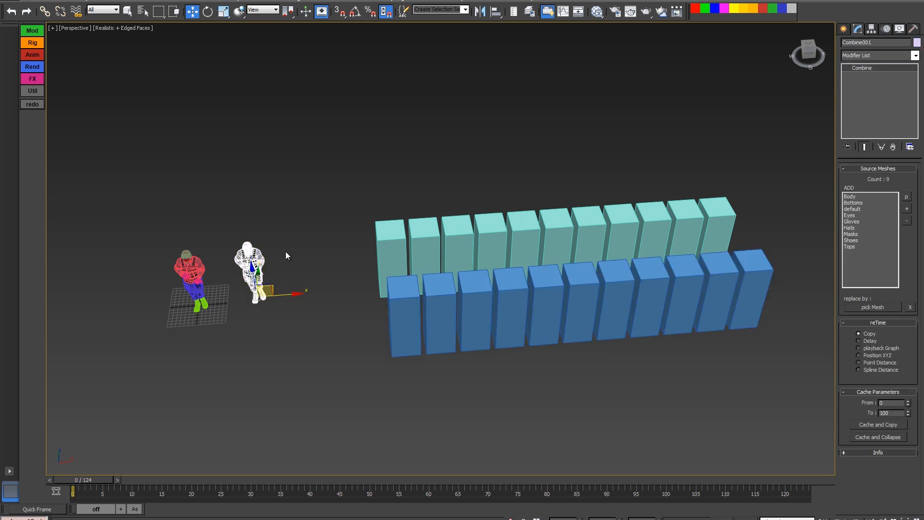
{"action": "left_click", "coordinate": [404, 313]}
{"action": "left_click", "coordinate": [861, 308]}
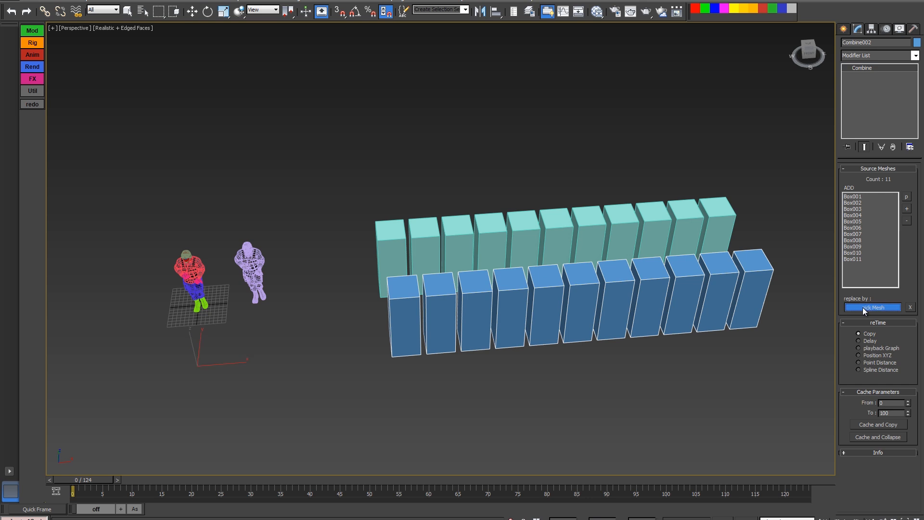
{"action": "left_click", "coordinate": [251, 260]}
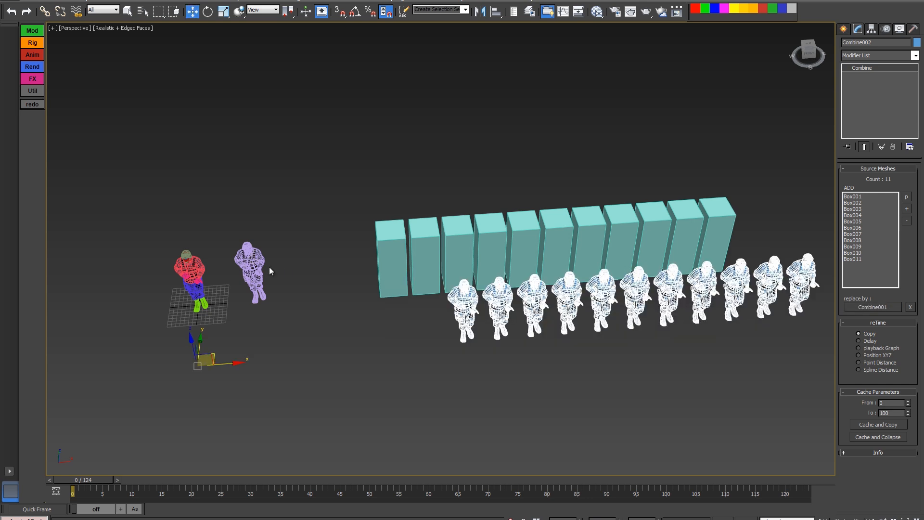
Scrub the timeline to frame 26 to examine the walking row of soldiers.
{"action": "middle_click_drag", "start_coordinate": [690, 340], "coordinate": [582, 303]}
{"action": "middle_click_drag", "start_coordinate": [232, 314], "coordinate": [246, 299]}
{"action": "left_click_drag", "start_coordinate": [97, 481], "coordinate": [243, 485]}
{"action": "key", "text": "w"}
{"action": "middle_click_drag", "start_coordinate": [227, 311], "coordinate": [211, 294], "text": "alt"}
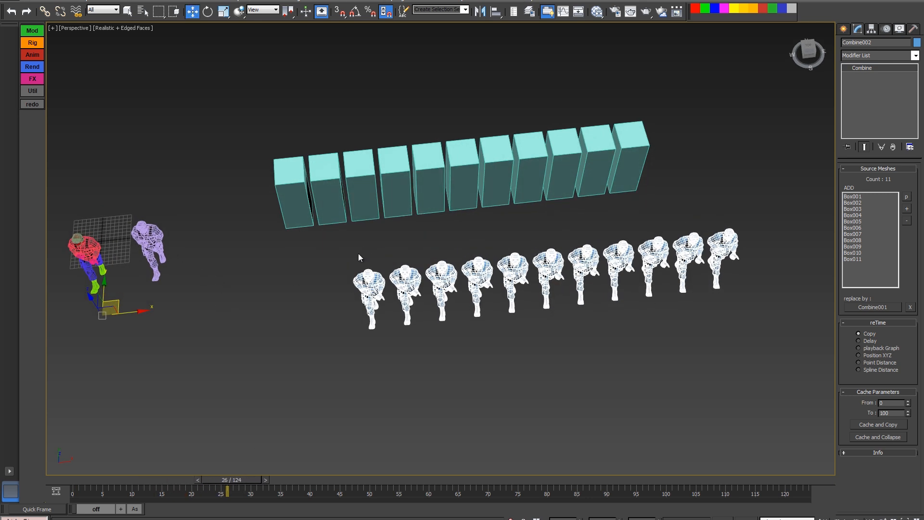
Set the single combined soldier's absolute world X and Y positions to 0 cm.
{"action": "left_click", "coordinate": [154, 242]}
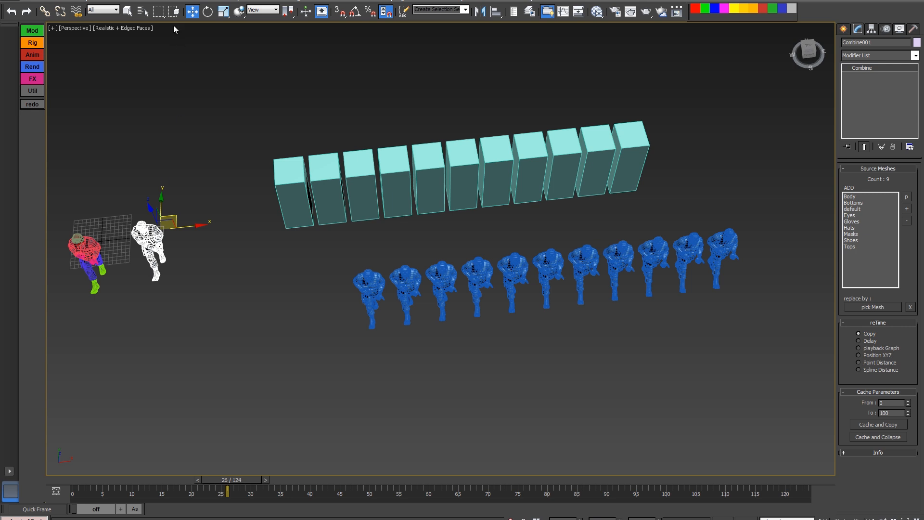
{"action": "right_click", "coordinate": [193, 12]}
{"action": "right_click", "coordinate": [225, 83]}
{"action": "right_click", "coordinate": [224, 93]}
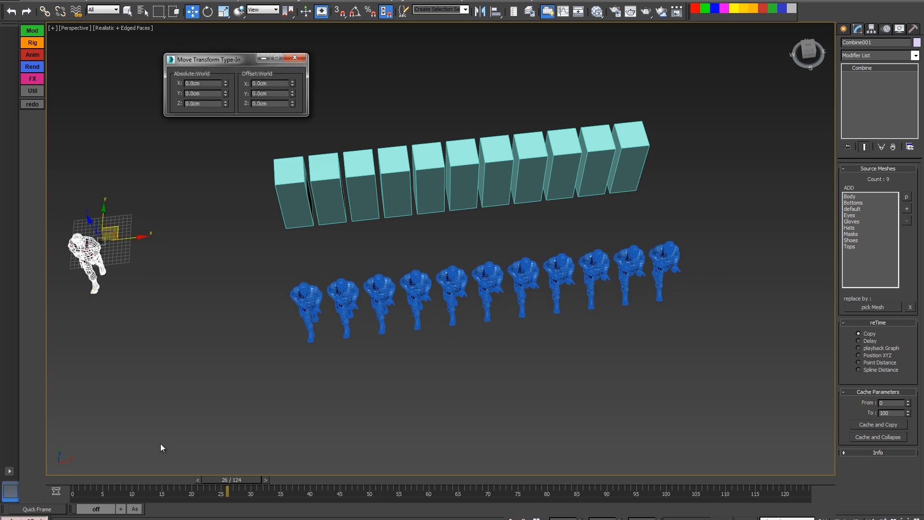
Set the absolute world X and Y positions of the soldier-row Combine object to 0 cm.
{"action": "left_click", "coordinate": [306, 299]}
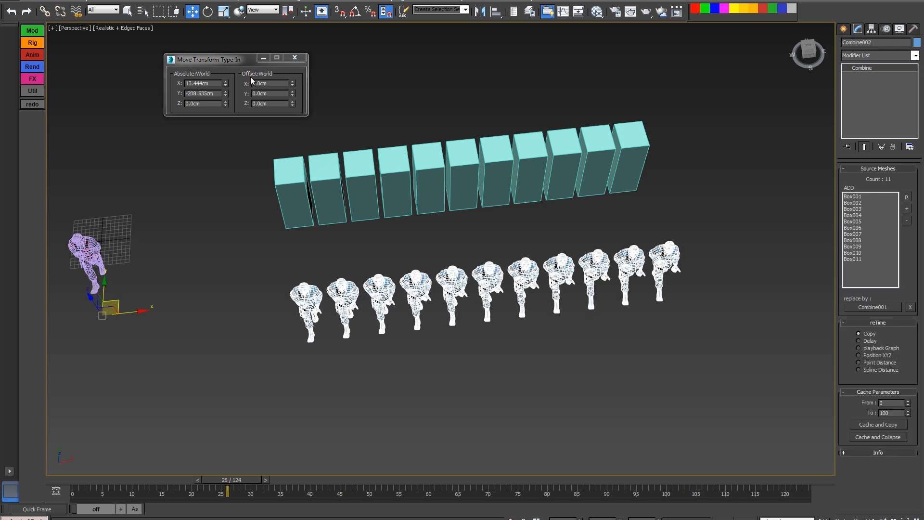
{"action": "right_click", "coordinate": [226, 83]}
{"action": "right_click", "coordinate": [225, 93]}
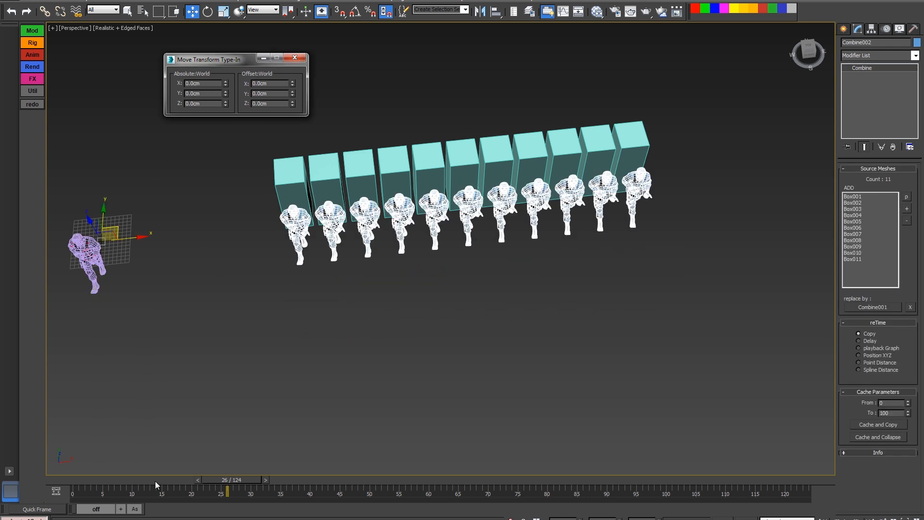
Compare the soldiers with their boxes at frame 0, scrub the walk through frame 88 and return to the start.
{"action": "left_click", "coordinate": [69, 480]}
{"action": "key", "text": "F3"}
{"action": "mouse_move", "coordinate": [371, 423]}
{"action": "middle_mouse_down", "text": "alt"}
{"action": "mouse_move", "coordinate": [381, 328]}
{"action": "mouse_move", "coordinate": [376, 362]}
{"action": "middle_mouse_up", "text": "alt"}
{"action": "key", "text": "F3"}
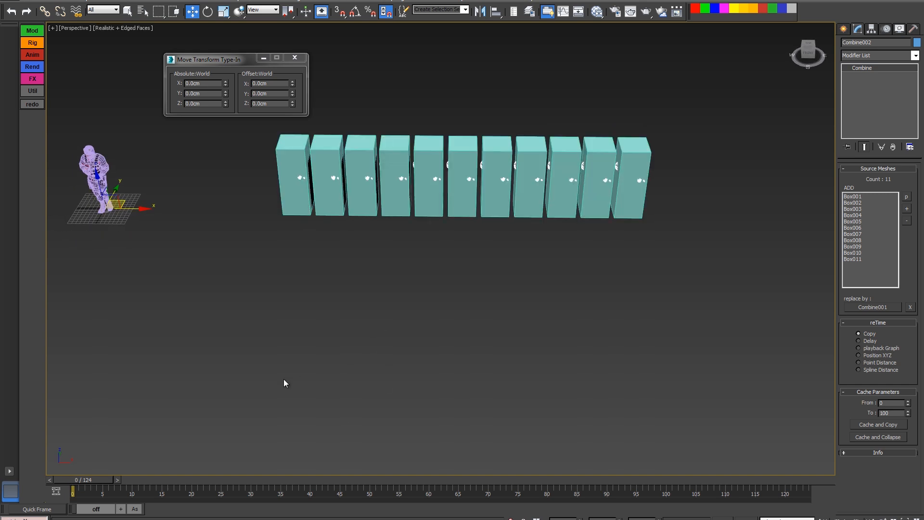
{"action": "left_click_drag", "start_coordinate": [88, 482], "coordinate": [385, 480]}
{"action": "left_click_drag", "start_coordinate": [457, 464], "coordinate": [588, 426]}
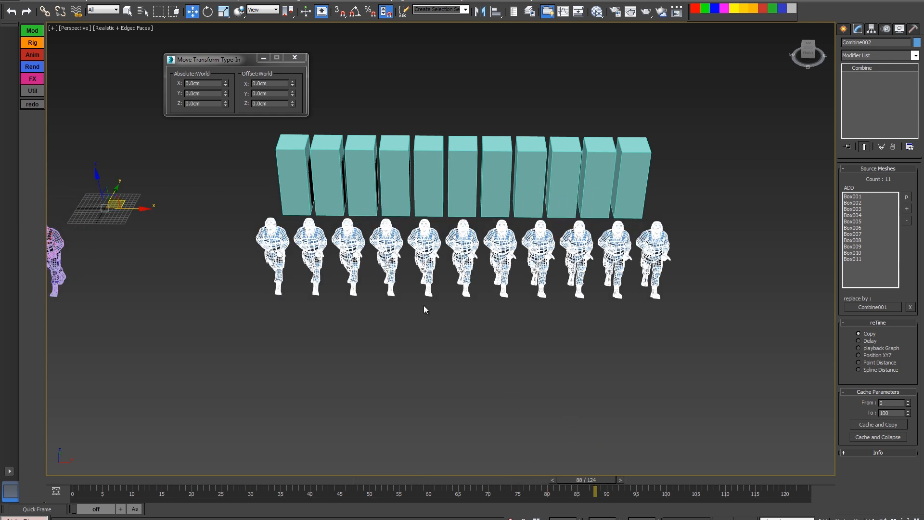
{"action": "key", "text": "w"}
{"action": "middle_click_drag", "start_coordinate": [369, 219], "coordinate": [316, 215], "text": "alt"}
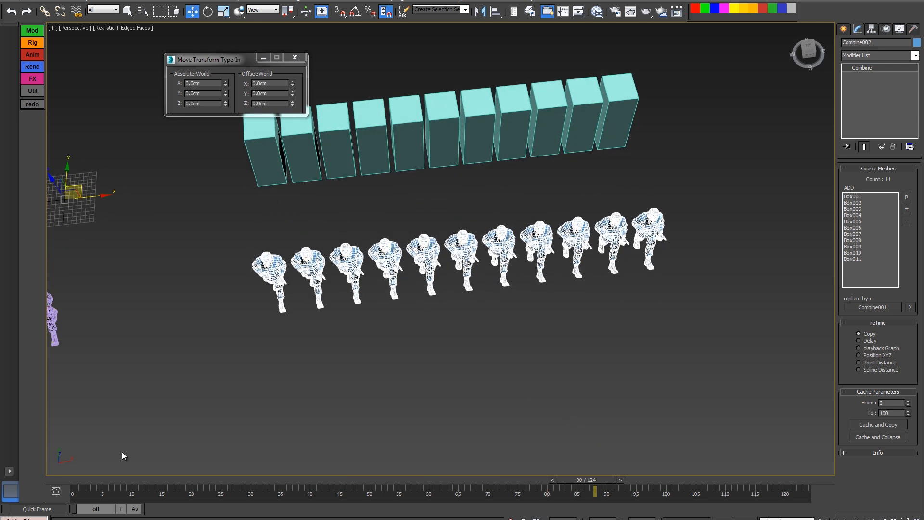
{"action": "left_click", "coordinate": [72, 481]}
Switch to wireframe and rotate the first box in the row about its vertical axis.
{"action": "middle_click_drag", "start_coordinate": [287, 173], "coordinate": [419, 240]}
{"action": "key", "text": "F3"}
{"action": "scroll", "coordinate": [351, 223], "scroll_direction": "up", "scroll_amount": 3}
{"action": "scroll", "coordinate": [391, 261], "scroll_direction": "down", "scroll_amount": 3}
{"action": "left_click", "coordinate": [333, 200]}
{"action": "key", "text": "e"}
{"action": "left_click_drag", "start_coordinate": [328, 309], "coordinate": [376, 206]}
Scale the second box in the row down uniformly.
{"action": "left_click", "coordinate": [373, 197]}
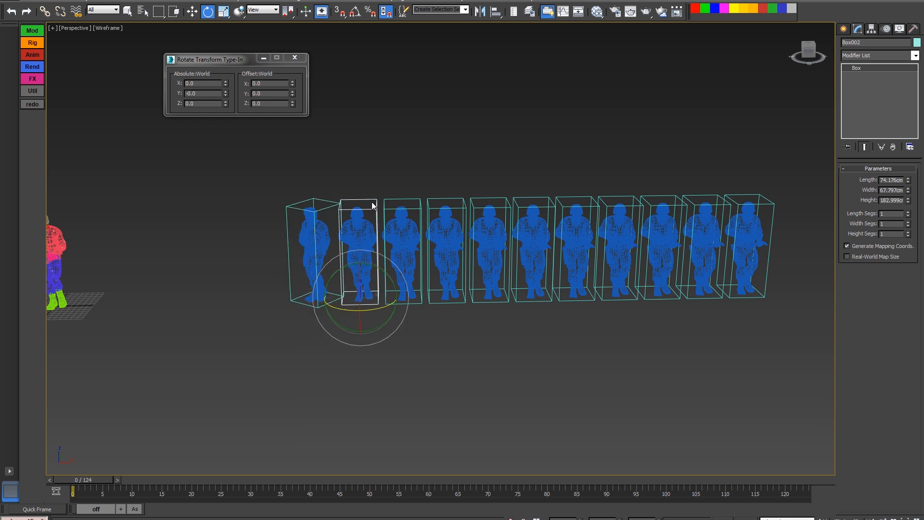
{"action": "key", "text": "r"}
{"action": "left_click_drag", "start_coordinate": [348, 295], "coordinate": [346, 324]}
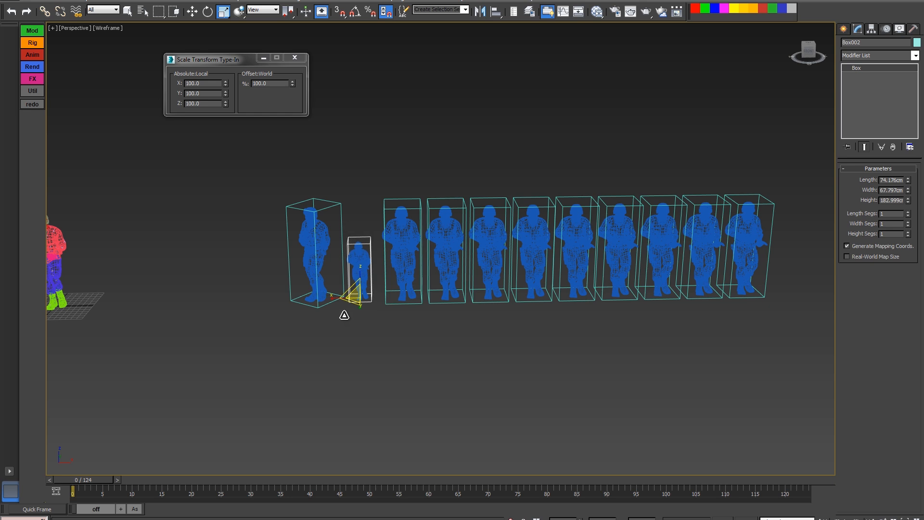
Rotate the third box in the row about its vertical axis.
{"action": "left_click", "coordinate": [419, 202]}
{"action": "middle_click_drag", "start_coordinate": [432, 233], "coordinate": [424, 292], "text": "alt"}
{"action": "key", "text": "e"}
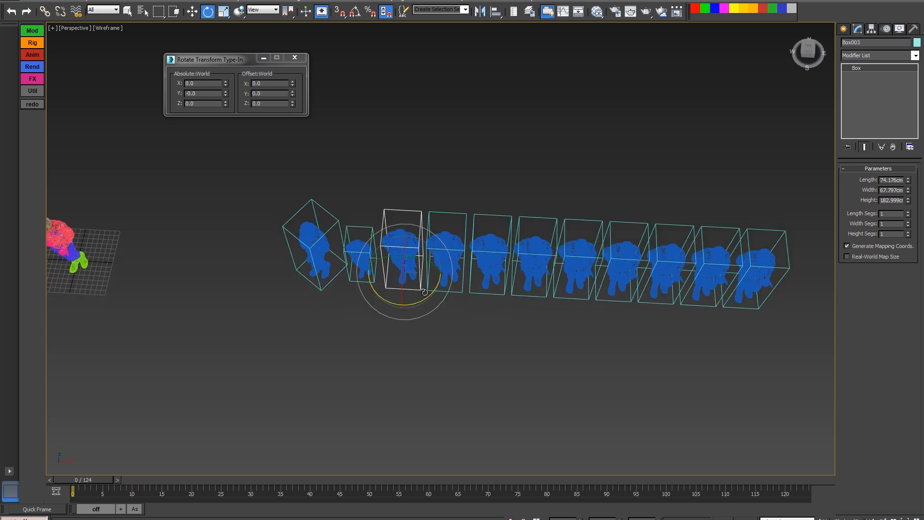
{"action": "left_click_drag", "start_coordinate": [431, 296], "coordinate": [457, 209]}
Rotate the fourth box in the row about 4.4 degrees around Z and return to shaded display.
{"action": "left_click", "coordinate": [460, 218]}
{"action": "left_click", "coordinate": [463, 216]}
{"action": "left_click_drag", "start_coordinate": [471, 297], "coordinate": [476, 293]}
{"action": "key", "text": "F3"}
{"action": "mouse_move", "coordinate": [489, 350]}
{"action": "middle_mouse_down", "text": "alt"}
{"action": "mouse_move", "coordinate": [520, 354]}
{"action": "mouse_move", "coordinate": [530, 337]}
{"action": "middle_mouse_up", "text": "alt"}
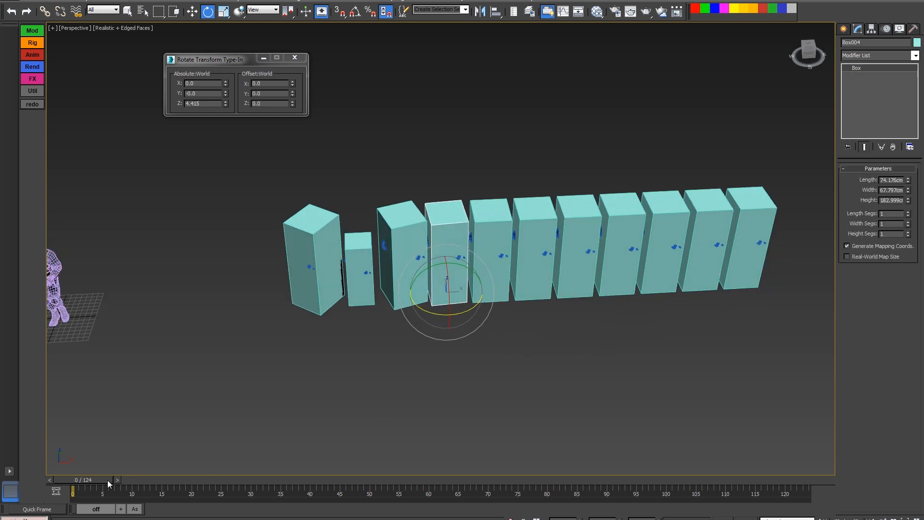
Scrub the timeline to frame 62 to examine how the soldiers walk from the rotated and scaled boxes.
{"action": "key", "text": "q"}
{"action": "left_click_drag", "start_coordinate": [107, 480], "coordinate": [498, 403]}
{"action": "key", "text": "e"}
{"action": "middle_click_drag", "start_coordinate": [474, 380], "coordinate": [413, 362]}
{"action": "scroll", "coordinate": [406, 315], "scroll_direction": "down", "scroll_amount": 4}
{"action": "scroll", "coordinate": [412, 360], "scroll_direction": "up", "scroll_amount": 2}
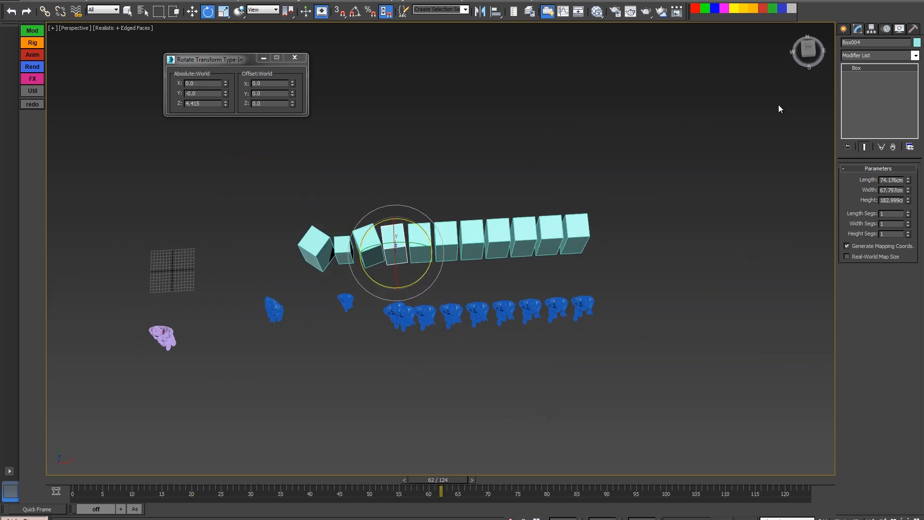
Set the soldier crowd's reTime mode to Delay with a Random value of 47.7.
{"action": "left_click", "coordinate": [530, 306]}
{"action": "middle_click_drag", "start_coordinate": [501, 379], "coordinate": [559, 324], "text": "alt"}
{"action": "scroll", "coordinate": [559, 324], "scroll_direction": "up", "scroll_amount": 3}
{"action": "scroll", "coordinate": [559, 325], "scroll_direction": "up", "scroll_amount": 1}
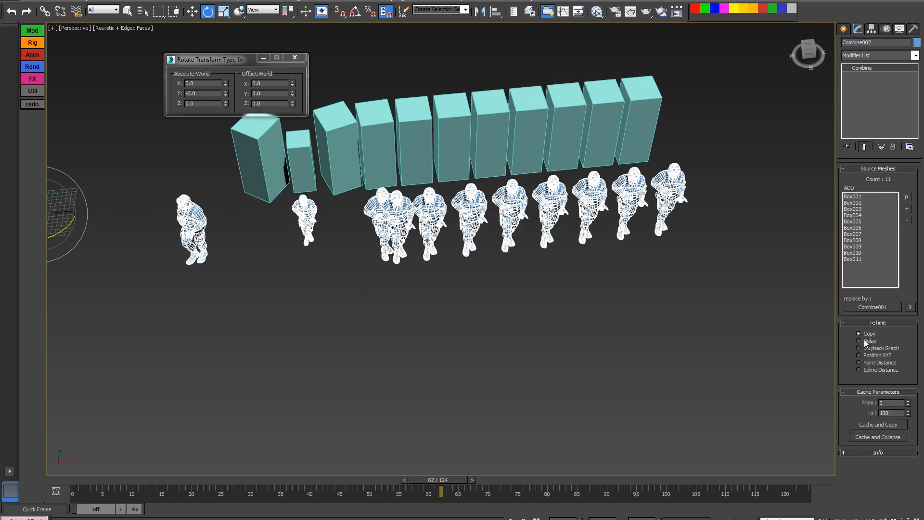
{"action": "left_click", "coordinate": [864, 339]}
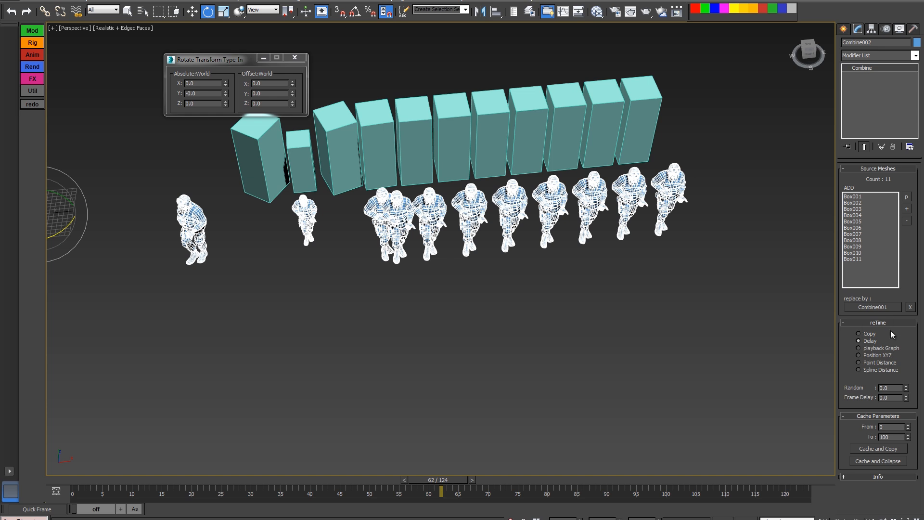
{"action": "middle_click_drag", "start_coordinate": [673, 372], "coordinate": [673, 332], "text": "alt"}
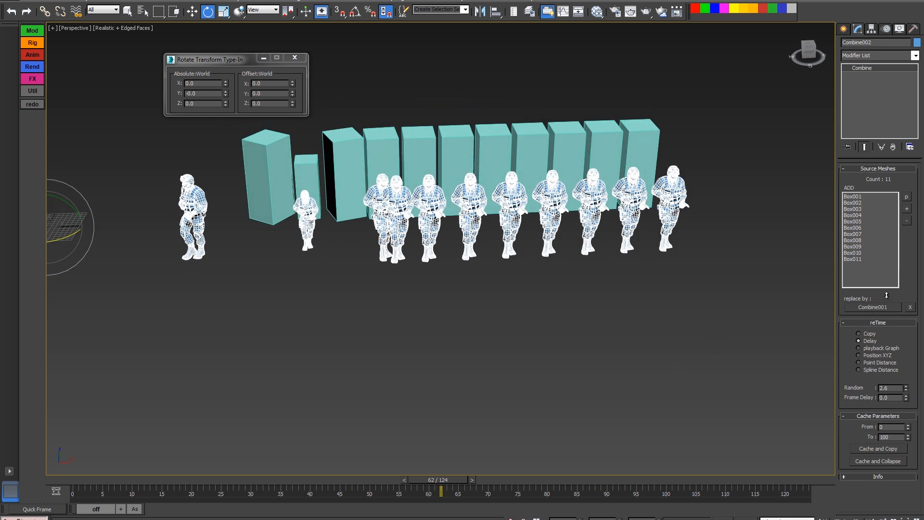
{"action": "left_click_drag", "start_coordinate": [880, 216], "coordinate": [864, 147]}
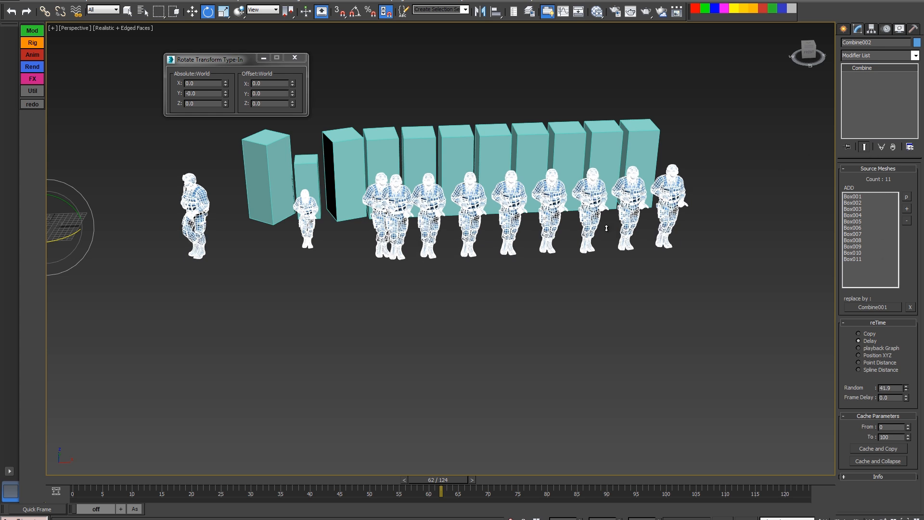
{"action": "left_click_drag", "start_coordinate": [570, 218], "coordinate": [582, 265]}
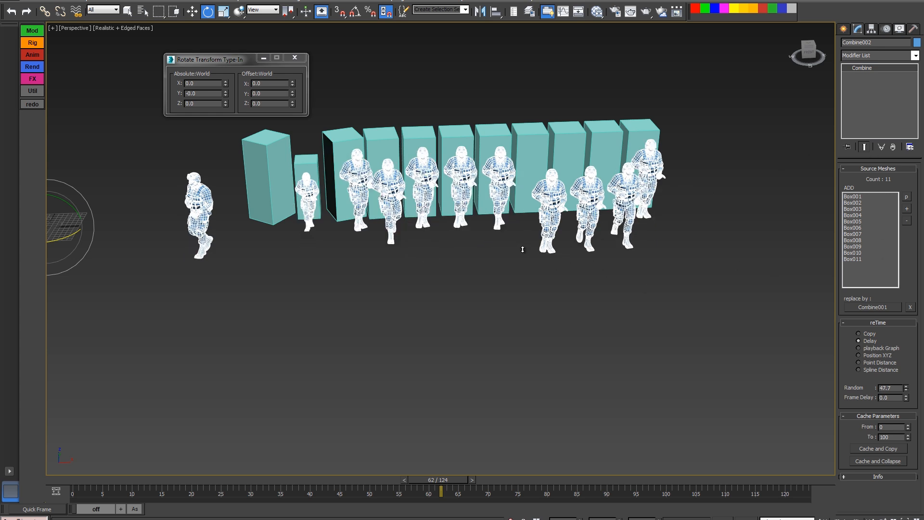
{"action": "left_click_drag", "start_coordinate": [518, 268], "coordinate": [523, 286]}
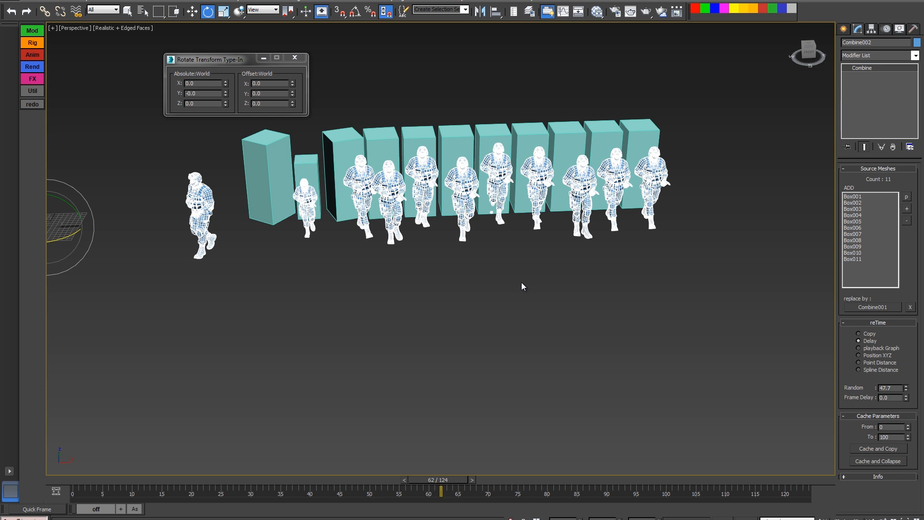
Scrub the timeline to frame 97 to examine the timing of the soldiers' walks from above and from the front.
{"action": "middle_click_drag", "start_coordinate": [516, 289], "coordinate": [616, 302]}
{"action": "middle_click_drag", "start_coordinate": [561, 273], "coordinate": [554, 342], "text": "alt"}
{"action": "left_click_drag", "start_coordinate": [75, 479], "coordinate": [223, 485]}
{"action": "left_click_drag", "start_coordinate": [341, 495], "coordinate": [469, 490]}
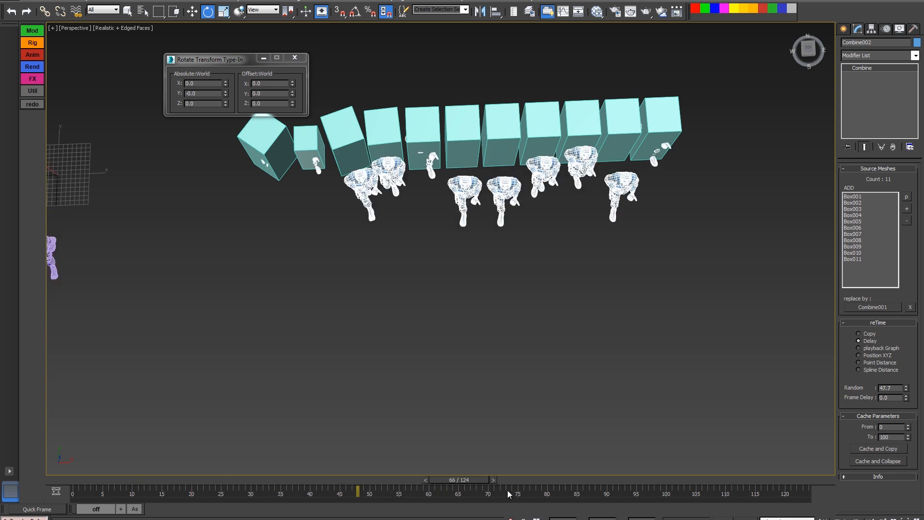
{"action": "left_click_drag", "start_coordinate": [569, 490], "coordinate": [631, 491]}
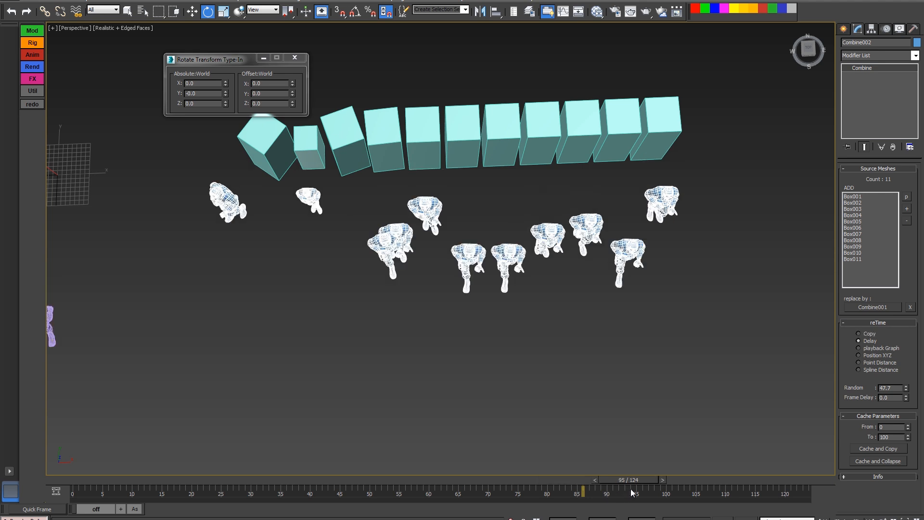
{"action": "middle_click_drag", "start_coordinate": [519, 348], "coordinate": [649, 441], "text": "alt"}
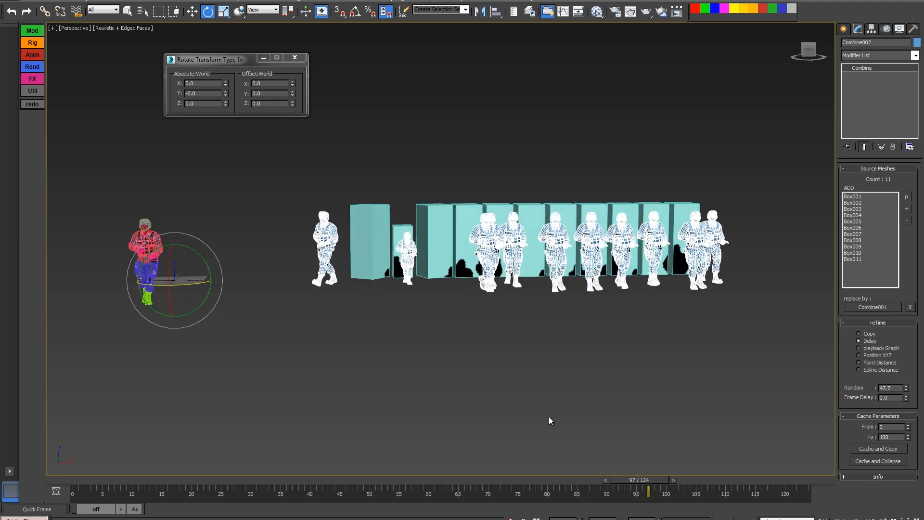
{"action": "middle_click_drag", "start_coordinate": [443, 343], "coordinate": [377, 376], "text": "alt"}
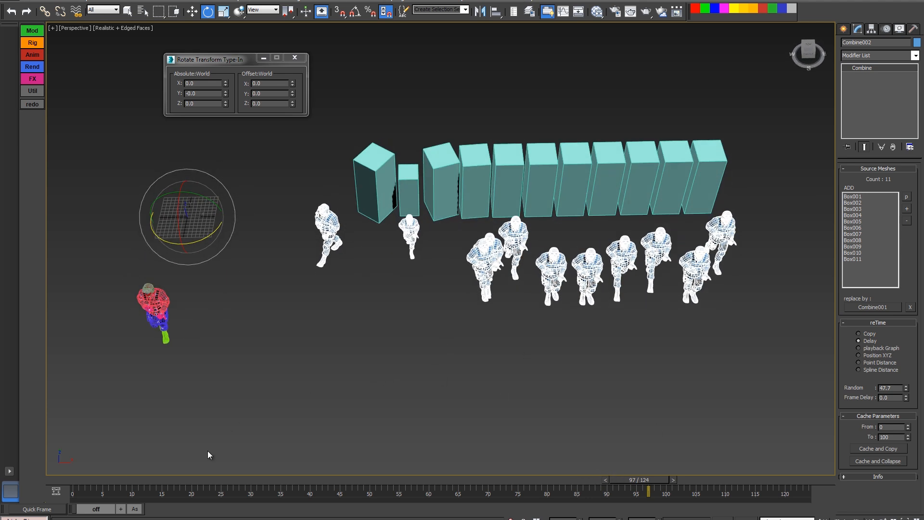
Return to frame 0 and copy the first box of the row to a spot between the row and the original character.
{"action": "left_click", "coordinate": [72, 478]}
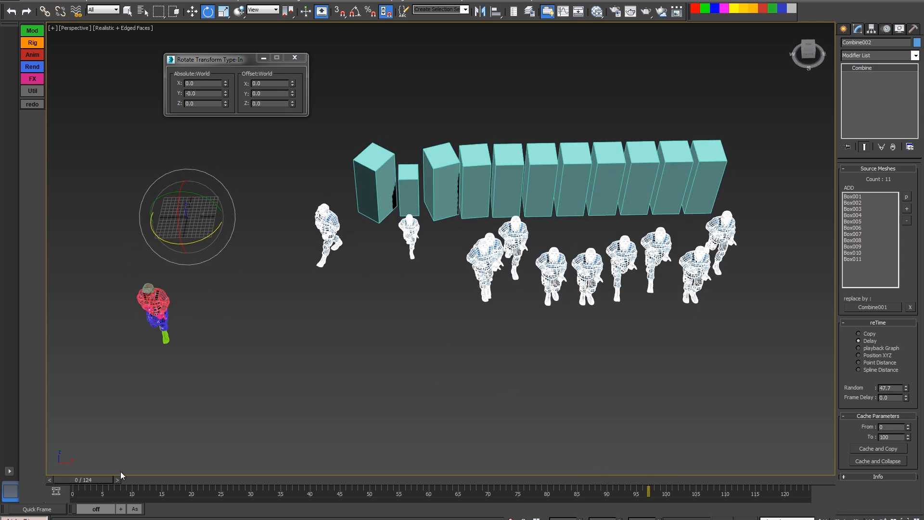
{"action": "left_click", "coordinate": [843, 30]}
{"action": "left_click", "coordinate": [856, 58]}
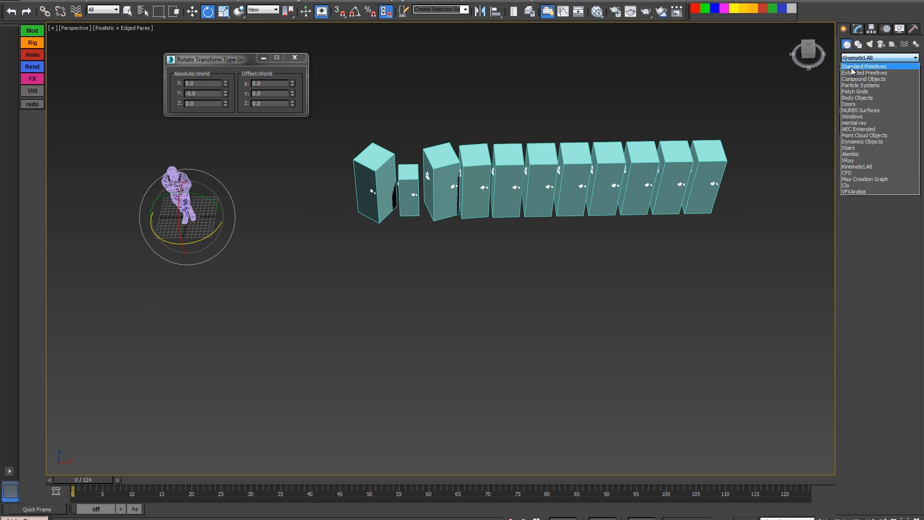
{"action": "left_click", "coordinate": [592, 114]}
{"action": "left_click", "coordinate": [373, 158]}
{"action": "key", "text": "w"}
{"action": "left_click_drag", "start_coordinate": [408, 208], "coordinate": [306, 206], "text": "shift"}
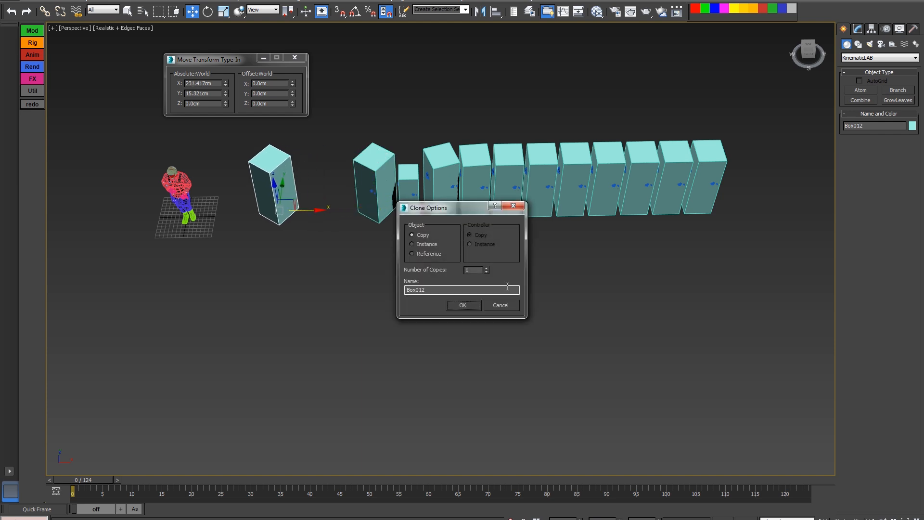
{"action": "left_click", "coordinate": [466, 304]}
Reset the copied box's Z rotation to 0.
{"action": "left_click", "coordinate": [207, 12]}
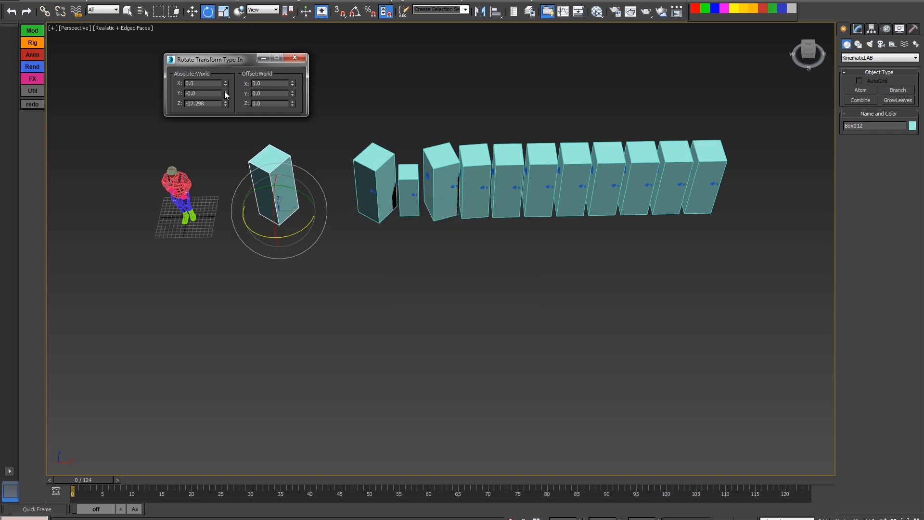
{"action": "right_click", "coordinate": [225, 104]}
{"action": "left_click", "coordinate": [302, 57]}
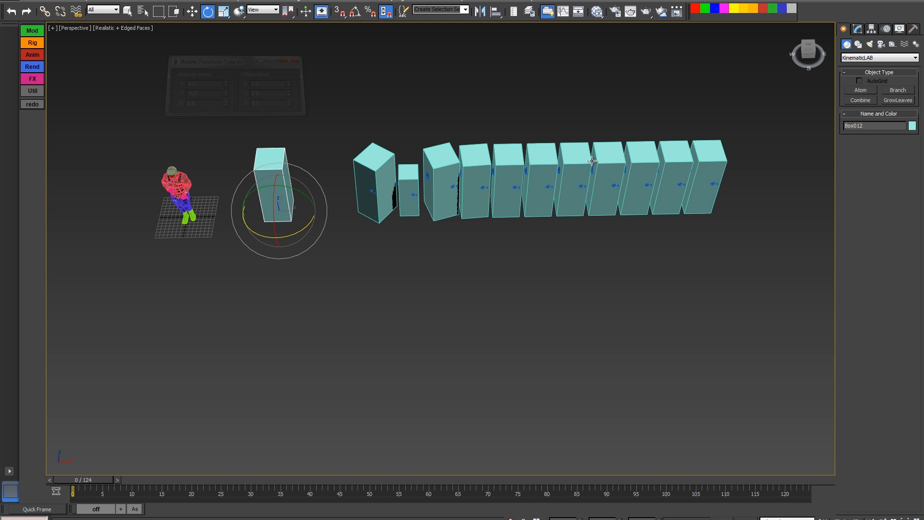
Add a Substitute modifier to the copied box.
{"action": "left_click", "coordinate": [857, 29]}
{"action": "left_click", "coordinate": [915, 55]}
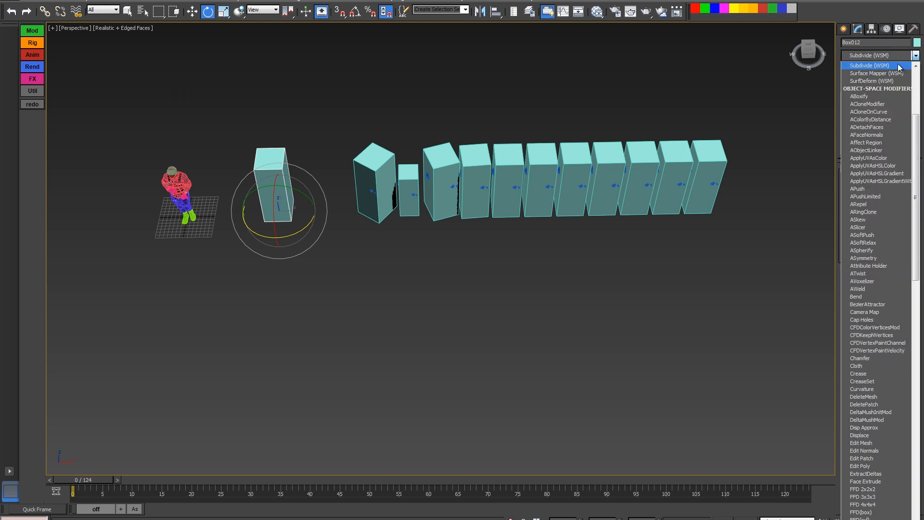
{"action": "left_click_drag", "start_coordinate": [913, 161], "coordinate": [901, 415]}
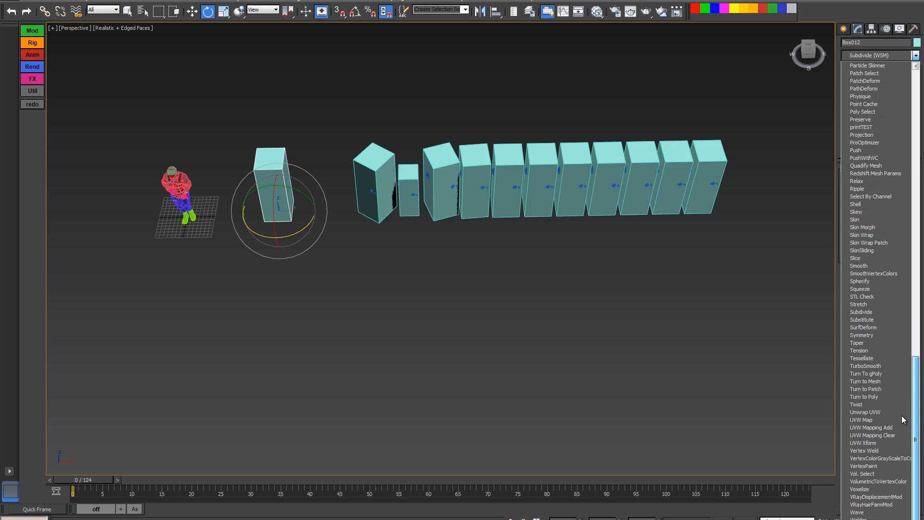
{"action": "left_click", "coordinate": [879, 322]}
Move the combined soldier Combine001 along X so it stands beside the original character.
{"action": "middle_click_drag", "start_coordinate": [327, 266], "coordinate": [412, 317]}
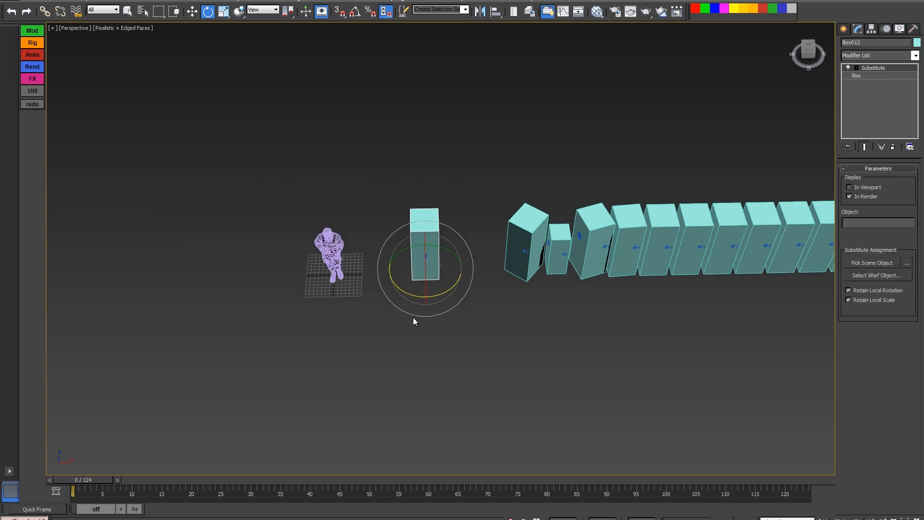
{"action": "scroll", "coordinate": [413, 317], "scroll_direction": "up", "scroll_amount": 5}
{"action": "left_click", "coordinate": [252, 171]}
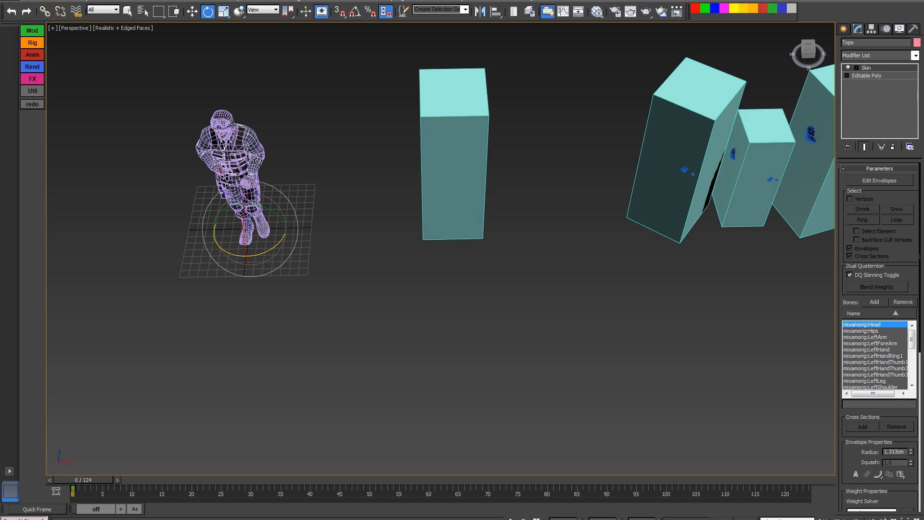
{"action": "left_click", "coordinate": [259, 154]}
{"action": "key", "text": "w"}
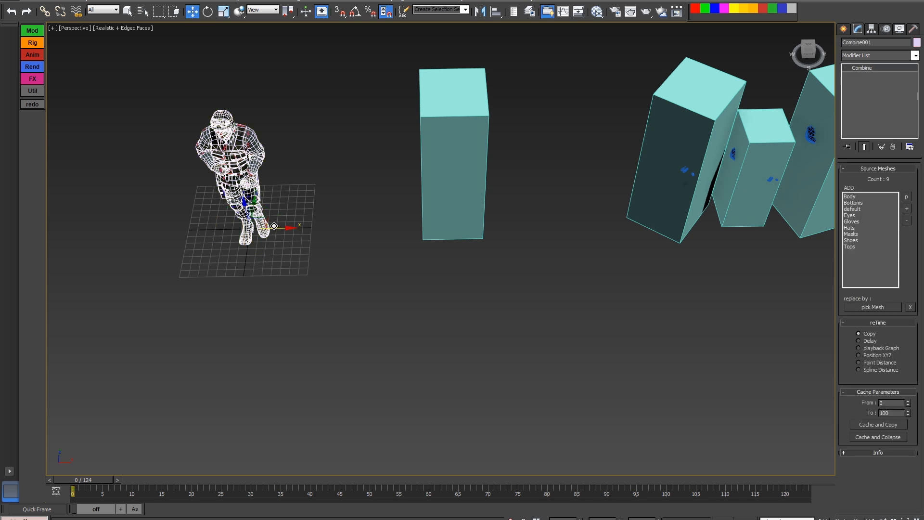
Assign Combine001 as the copied box's substitute object and apply its material to the box.
{"action": "left_click", "coordinate": [450, 196]}
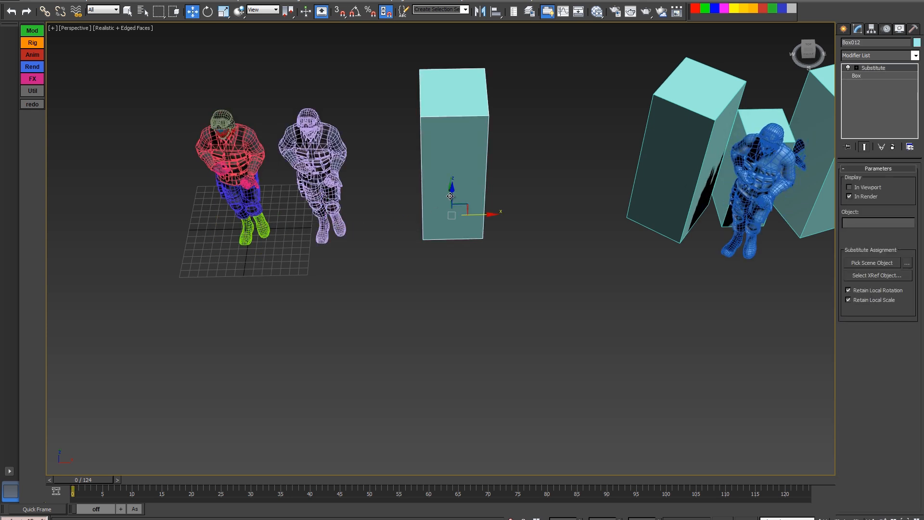
{"action": "middle_click_drag", "start_coordinate": [813, 243], "coordinate": [778, 261]}
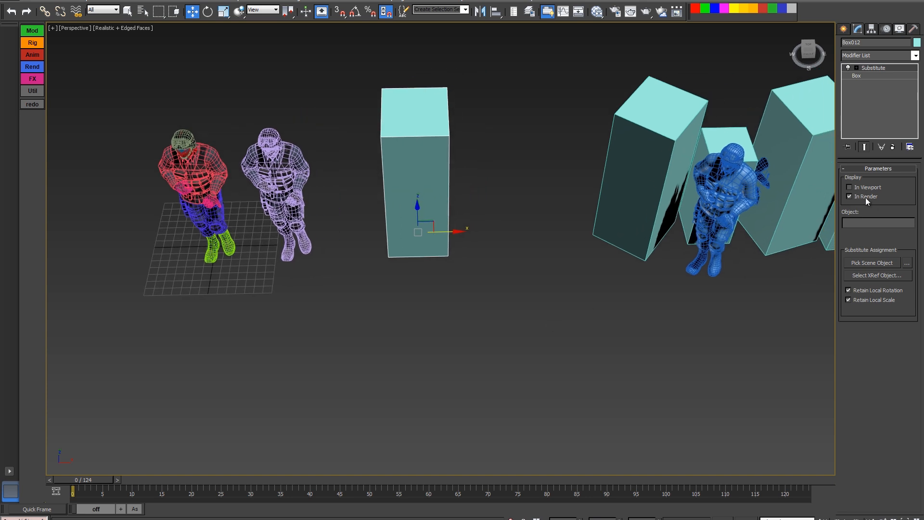
{"action": "middle_click_drag", "start_coordinate": [741, 266], "coordinate": [633, 285]}
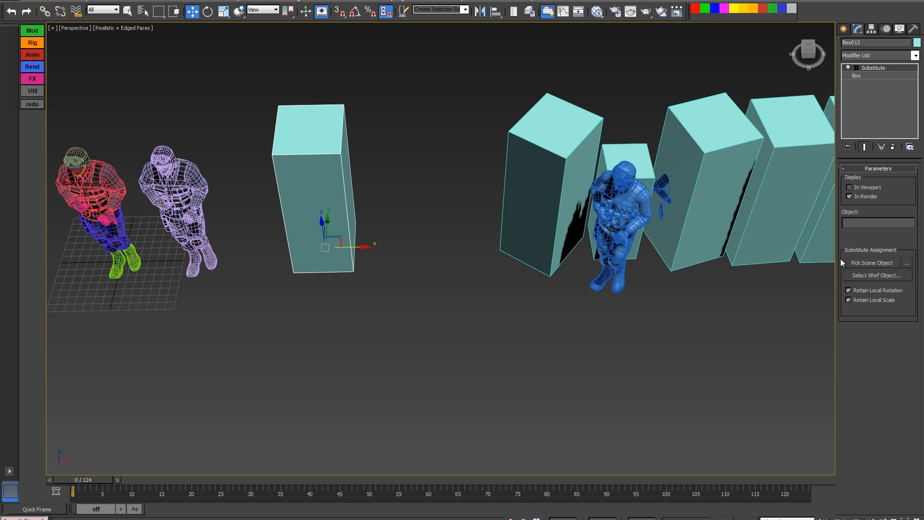
{"action": "left_click", "coordinate": [865, 263]}
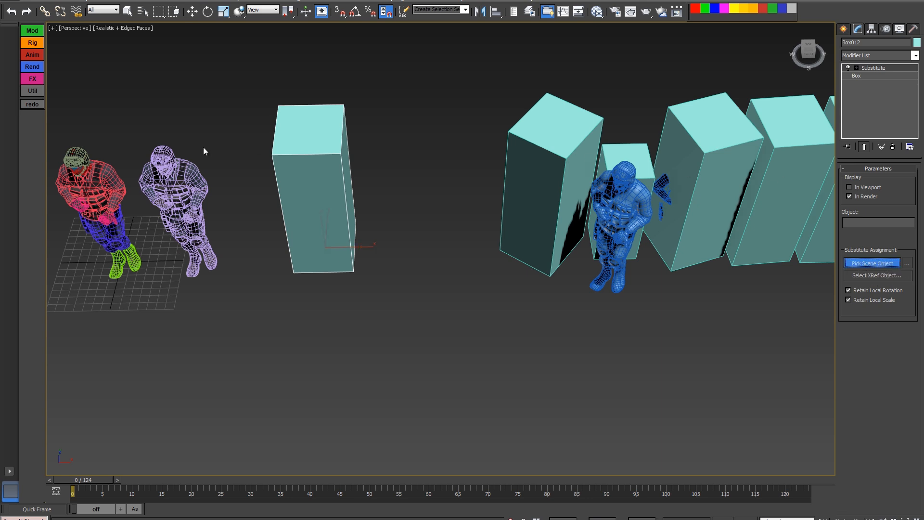
{"action": "left_click", "coordinate": [177, 181]}
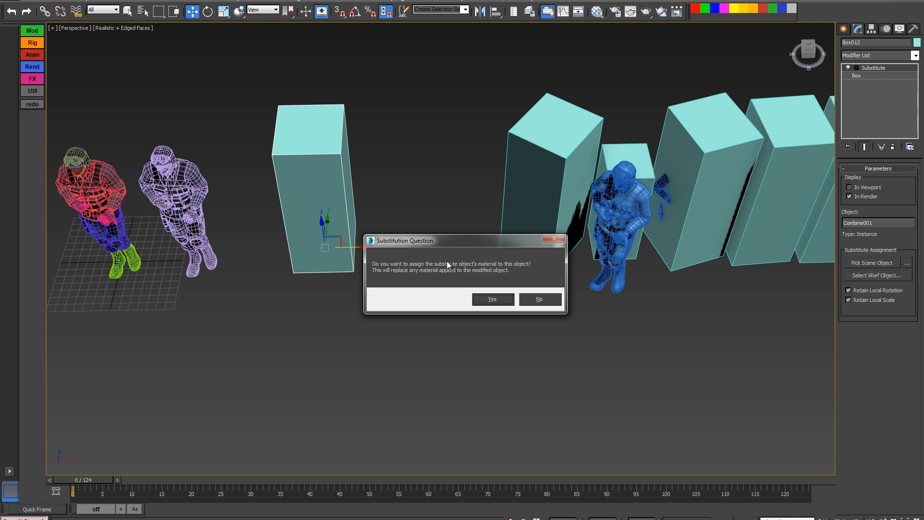
{"action": "left_click_drag", "start_coordinate": [457, 240], "coordinate": [441, 189]}
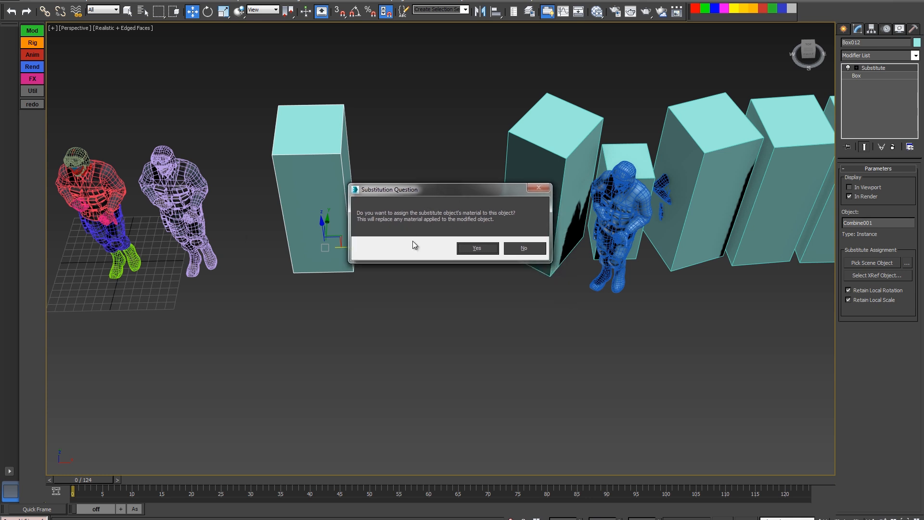
{"action": "left_click", "coordinate": [477, 248]}
Advance to frame 19 and render the perspective view to check how the substituted box renders.
{"action": "mouse_move", "coordinate": [543, 278]}
{"action": "middle_mouse_down", "text": "alt"}
{"action": "mouse_move", "coordinate": [439, 304]}
{"action": "mouse_move", "coordinate": [443, 272]}
{"action": "mouse_move", "coordinate": [433, 295]}
{"action": "mouse_move", "coordinate": [392, 317]}
{"action": "mouse_move", "coordinate": [281, 276]}
{"action": "mouse_move", "coordinate": [327, 319]}
{"action": "mouse_move", "coordinate": [431, 304]}
{"action": "mouse_move", "coordinate": [418, 266]}
{"action": "middle_mouse_up", "text": "alt"}
{"action": "middle_click_drag", "start_coordinate": [516, 317], "coordinate": [367, 309]}
{"action": "scroll", "coordinate": [474, 328], "scroll_direction": "down", "scroll_amount": 3}
{"action": "mouse_move", "coordinate": [474, 339]}
{"action": "middle_mouse_down", "text": "alt"}
{"action": "mouse_move", "coordinate": [489, 310]}
{"action": "mouse_move", "coordinate": [489, 333]}
{"action": "middle_mouse_up", "text": "alt"}
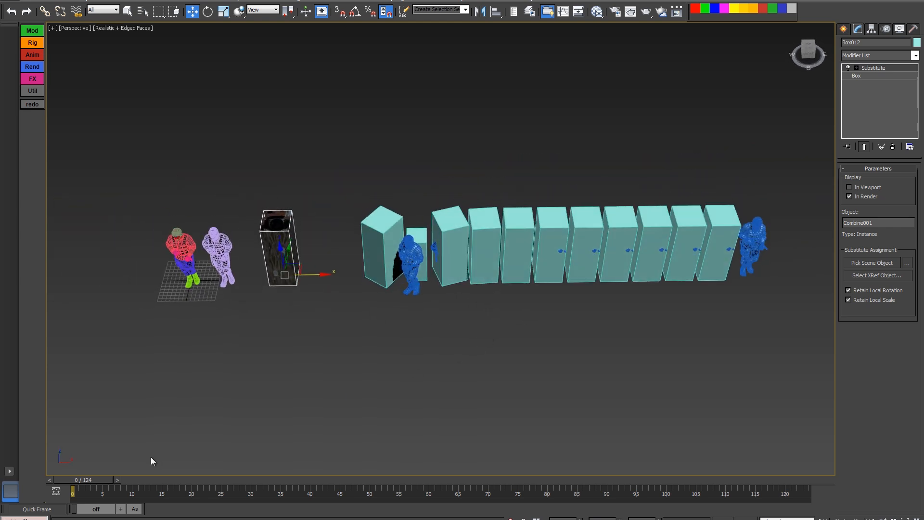
{"action": "left_click_drag", "start_coordinate": [93, 481], "coordinate": [199, 481]}
{"action": "key", "text": "w"}
{"action": "middle_click_drag", "start_coordinate": [301, 200], "coordinate": [394, 194]}
{"action": "scroll", "coordinate": [393, 194], "scroll_direction": "up", "scroll_amount": 4}
{"action": "middle_click_drag", "start_coordinate": [338, 296], "coordinate": [358, 264], "text": "alt"}
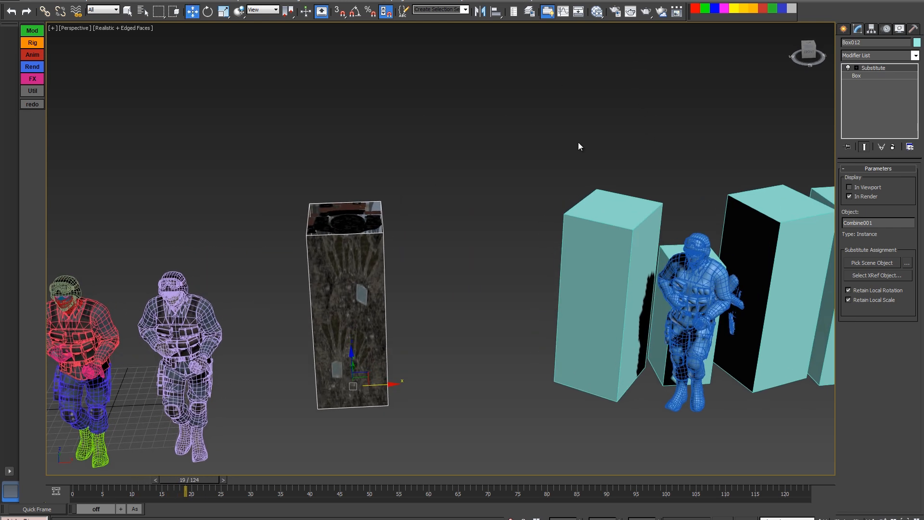
{"action": "left_click", "coordinate": [646, 13]}
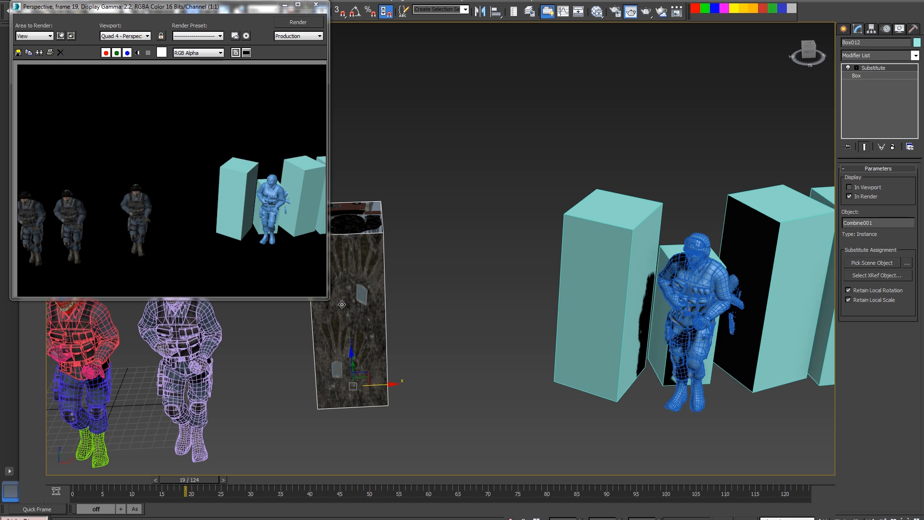
{"action": "left_click", "coordinate": [316, 4]}
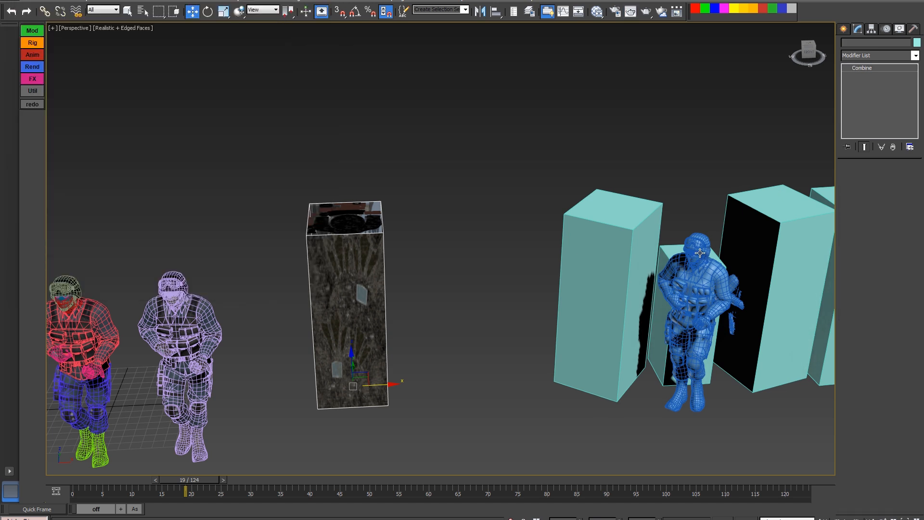
Replace the crowd's source mesh with Box012 in wireframe display and scrub to frame 59 to check the crowd.
{"action": "left_click", "coordinate": [734, 333]}
{"action": "scroll", "coordinate": [734, 333], "scroll_direction": "down", "scroll_amount": 8}
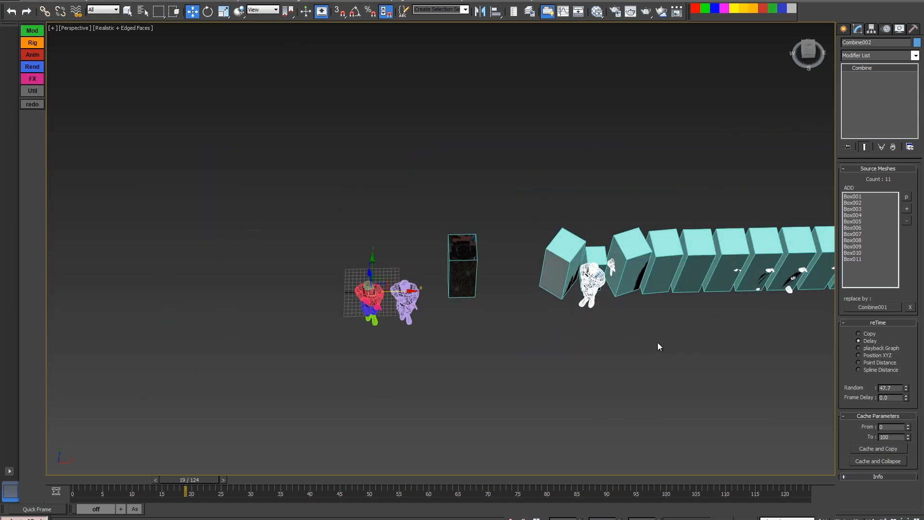
{"action": "middle_click_drag", "start_coordinate": [658, 342], "coordinate": [530, 305], "text": "alt"}
{"action": "key", "text": "F3"}
{"action": "middle_click_drag", "start_coordinate": [431, 252], "coordinate": [469, 256]}
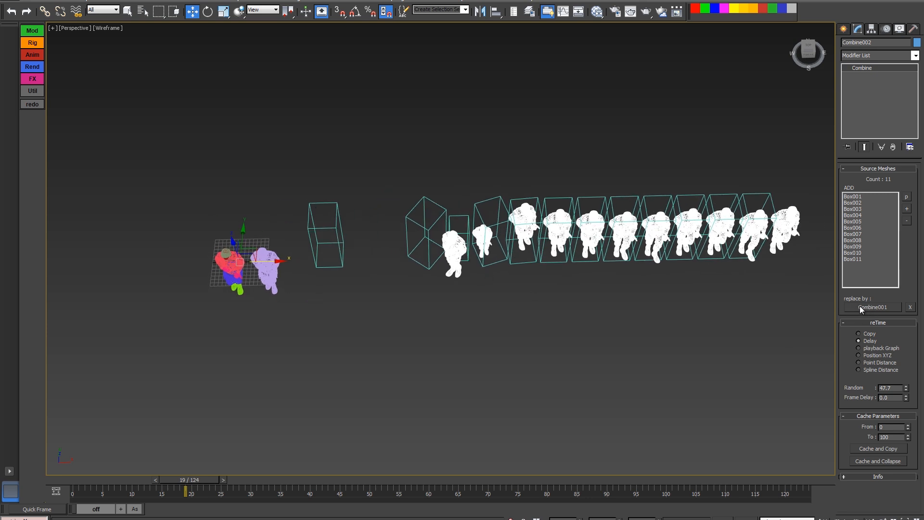
{"action": "middle_click_drag", "start_coordinate": [281, 285], "coordinate": [285, 258], "text": "alt"}
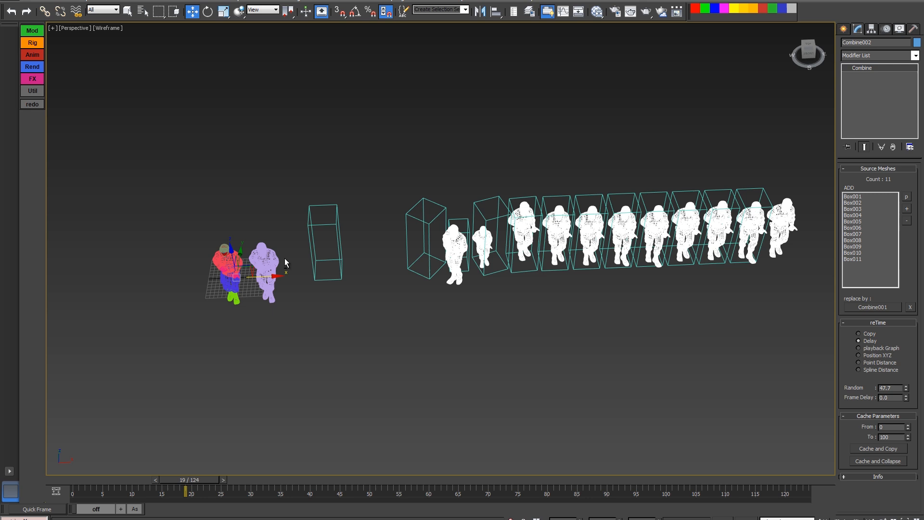
{"action": "left_click", "coordinate": [854, 310]}
{"action": "left_click", "coordinate": [331, 224]}
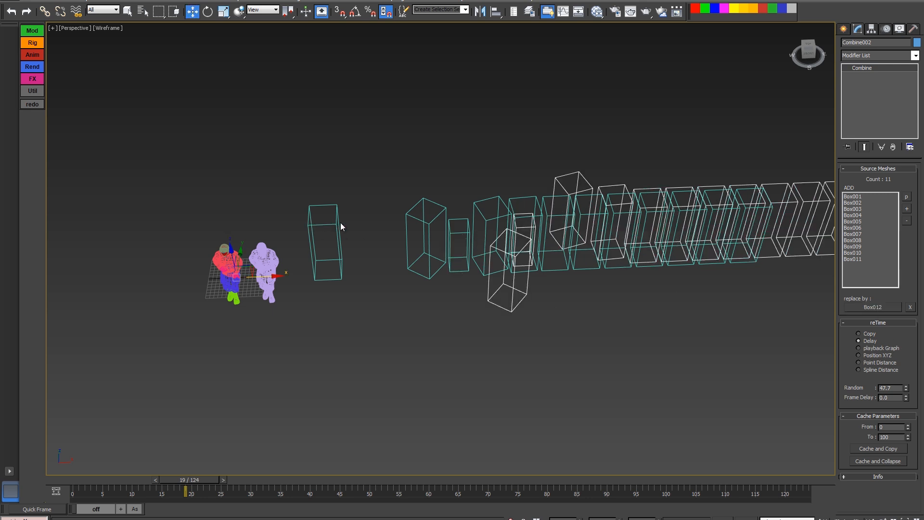
{"action": "middle_click_drag", "start_coordinate": [405, 213], "coordinate": [354, 268], "text": "alt"}
{"action": "left_click_drag", "start_coordinate": [190, 479], "coordinate": [426, 508]}
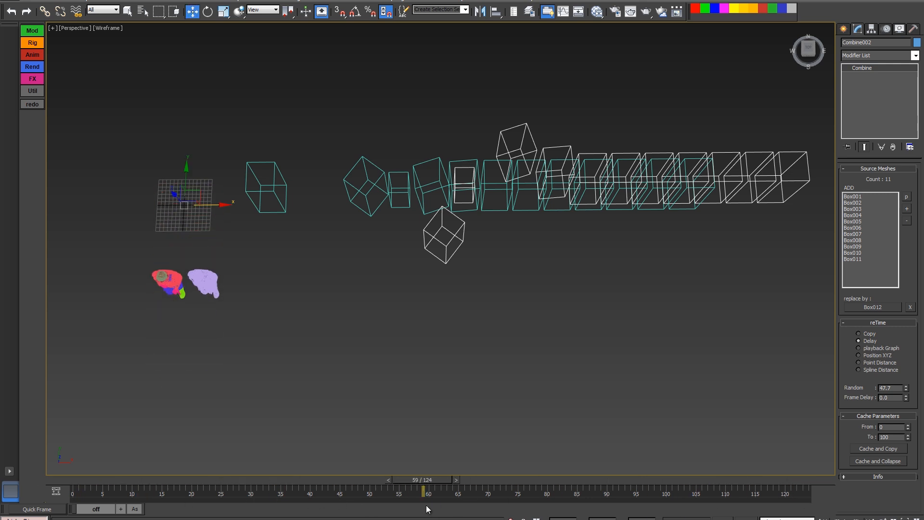
Render the perspective view at frame 59 and again at frame 97 to compare the crowd's animation, and close the render.
{"action": "left_click", "coordinate": [646, 11]}
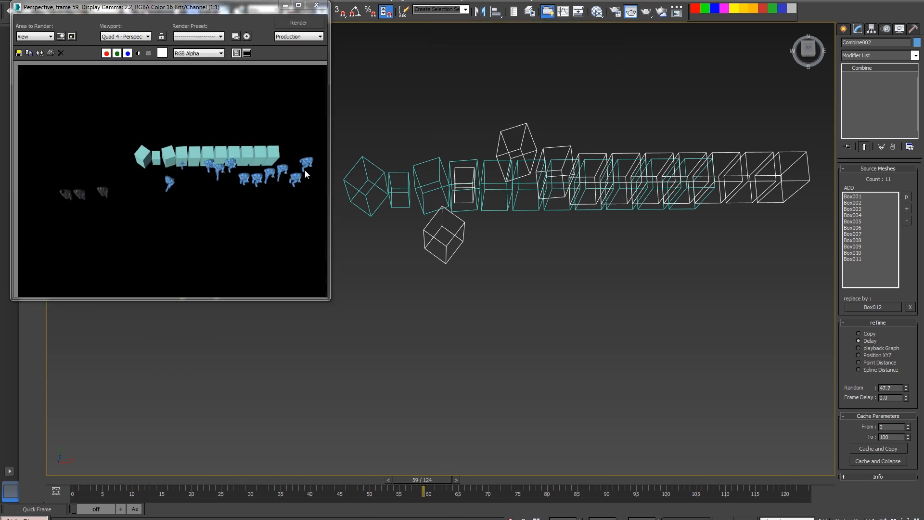
{"action": "left_click_drag", "start_coordinate": [424, 483], "coordinate": [648, 484]}
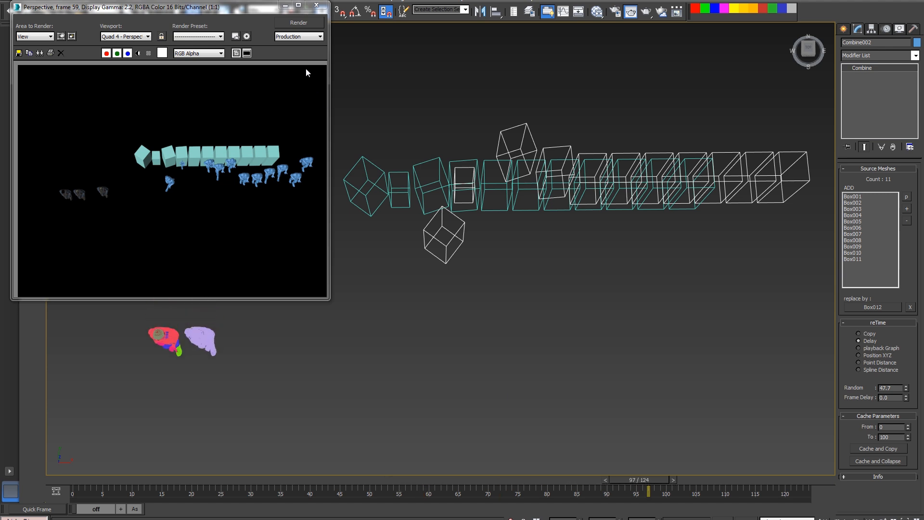
{"action": "left_click", "coordinate": [304, 23]}
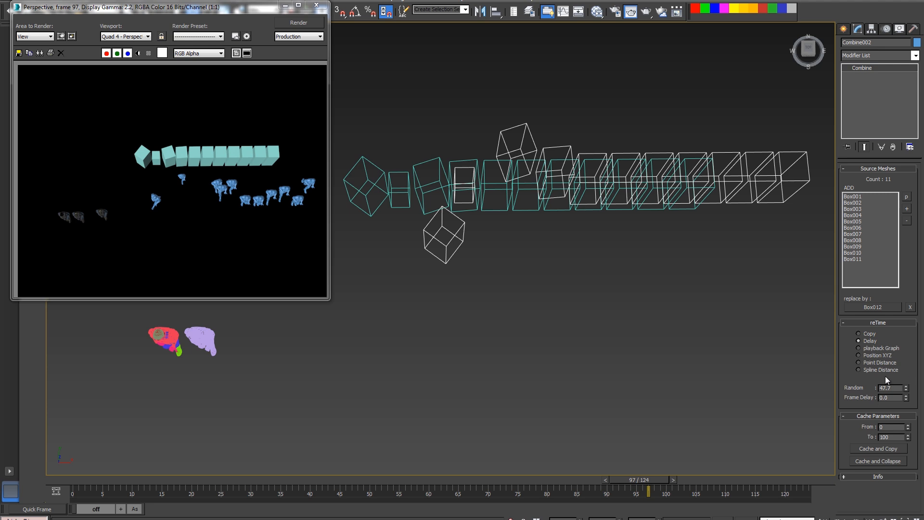
{"action": "left_click", "coordinate": [319, 6]}
Move the crowd Combine002 along Y so it stands clear of the row of source boxes.
{"action": "middle_click_drag", "start_coordinate": [596, 289], "coordinate": [534, 221], "text": "alt"}
{"action": "scroll", "coordinate": [590, 226], "scroll_direction": "down", "scroll_amount": 2}
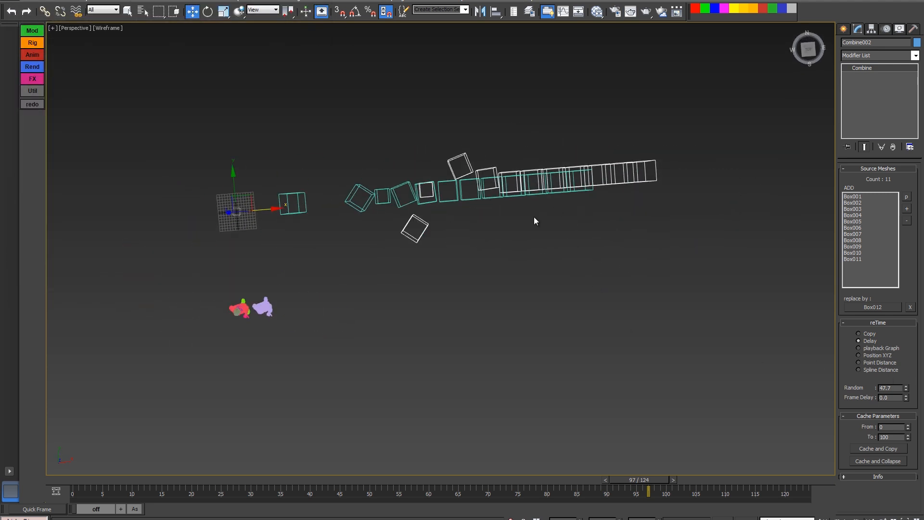
{"action": "left_click_drag", "start_coordinate": [232, 177], "coordinate": [232, 246]}
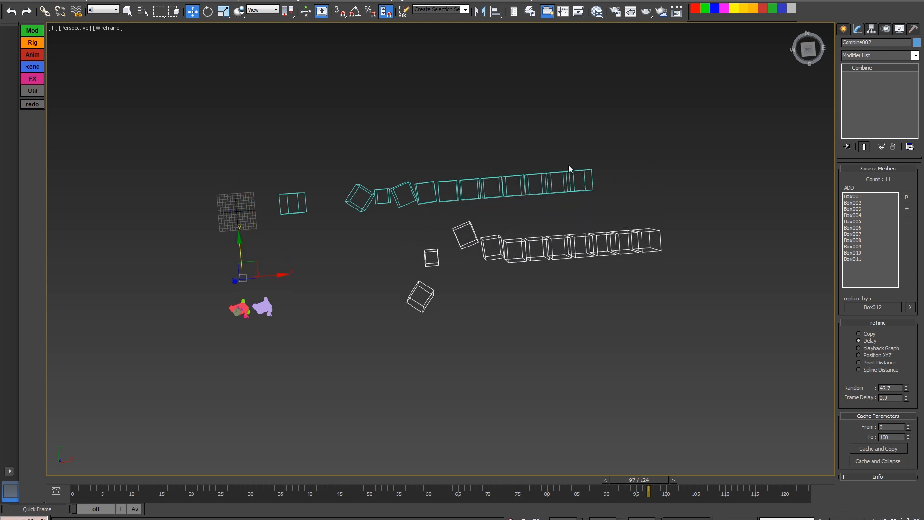
Copy the row of eleven source boxes along Y to form a grid of eleven rows, and reselect Combine002.
{"action": "middle_click_drag", "start_coordinate": [365, 186], "coordinate": [358, 150], "text": "alt"}
{"action": "left_click_drag", "start_coordinate": [626, 192], "coordinate": [627, 193]}
{"action": "middle_click_drag", "start_coordinate": [601, 183], "coordinate": [582, 212], "text": "alt"}
{"action": "left_click_drag", "start_coordinate": [480, 161], "coordinate": [482, 133], "text": "shift"}
{"action": "type", "text": "0"}
{"action": "left_click", "coordinate": [465, 303]}
{"action": "middle_click_drag", "start_coordinate": [512, 145], "coordinate": [476, 238]}
{"action": "scroll", "coordinate": [477, 237], "scroll_direction": "down", "scroll_amount": 2}
{"action": "middle_click_drag", "start_coordinate": [542, 266], "coordinate": [550, 283]}
{"action": "left_click", "coordinate": [508, 319]}
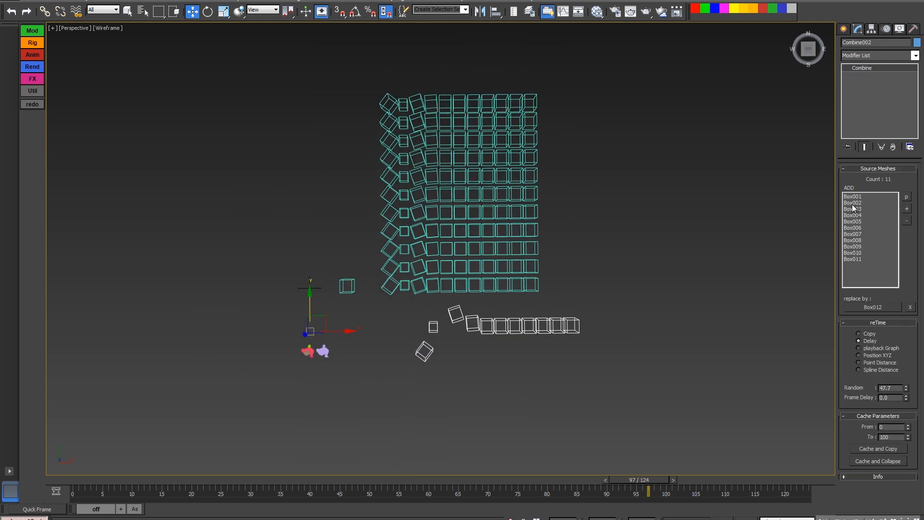
Add all the copied boxes in Layer001, up to Box122, to Combine002's source meshes.
{"action": "left_click", "coordinate": [907, 209]}
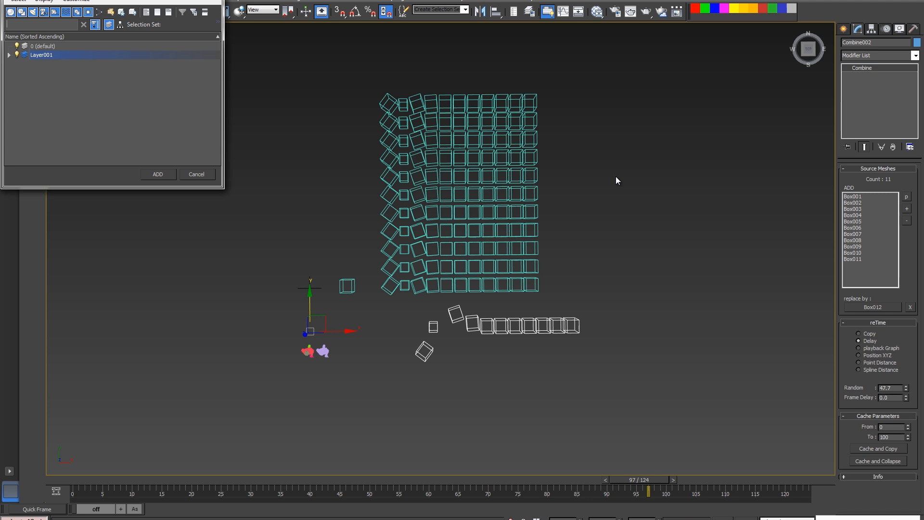
{"action": "left_click", "coordinate": [9, 55]}
{"action": "left_click", "coordinate": [52, 81]}
{"action": "left_click_drag", "start_coordinate": [216, 54], "coordinate": [213, 142]}
{"action": "left_click", "coordinate": [56, 116], "text": "shift"}
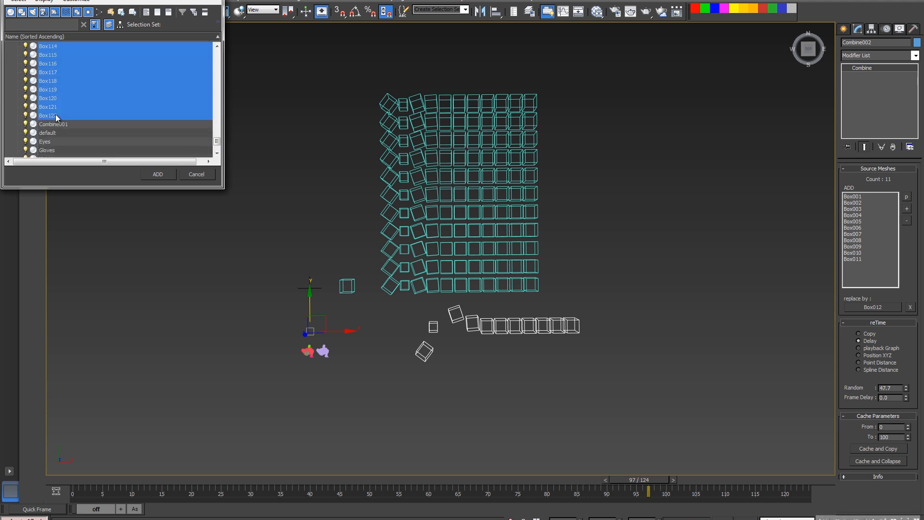
{"action": "left_click", "coordinate": [161, 174]}
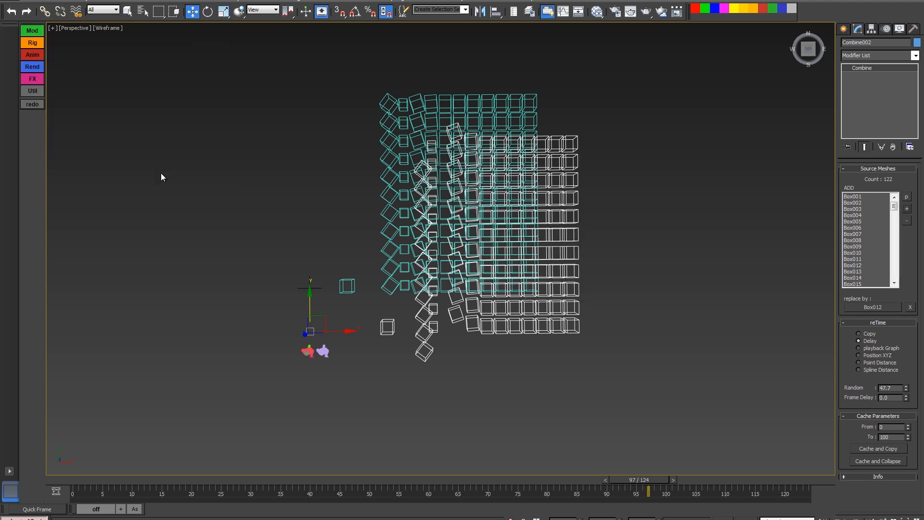
Move the enlarged crowd along X so it stands beside the grid of source boxes.
{"action": "middle_click_drag", "start_coordinate": [496, 390], "coordinate": [415, 328]}
{"action": "left_click_drag", "start_coordinate": [277, 266], "coordinate": [468, 255]}
Go to frame 60 and render the perspective view to check the enlarged crowd, and close the render.
{"action": "middle_click_drag", "start_coordinate": [577, 363], "coordinate": [517, 379]}
{"action": "left_click_drag", "start_coordinate": [237, 479], "coordinate": [428, 479]}
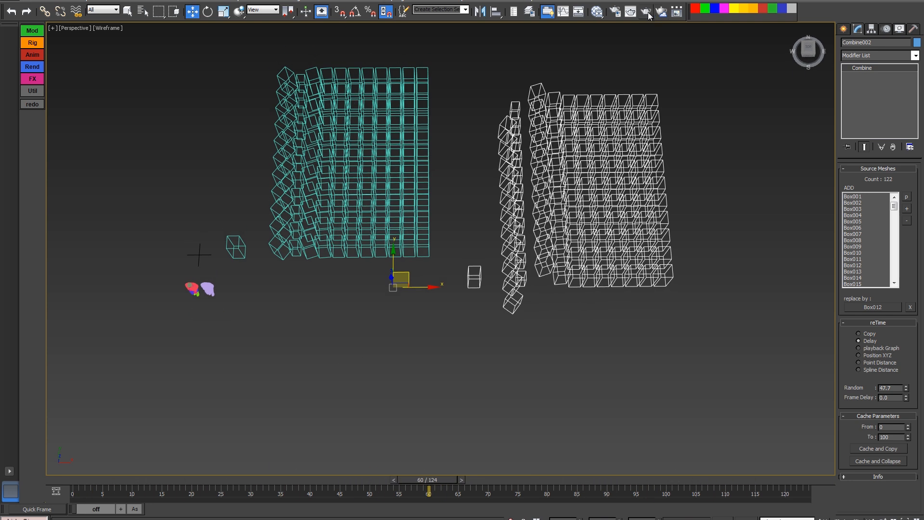
{"action": "left_click", "coordinate": [647, 12]}
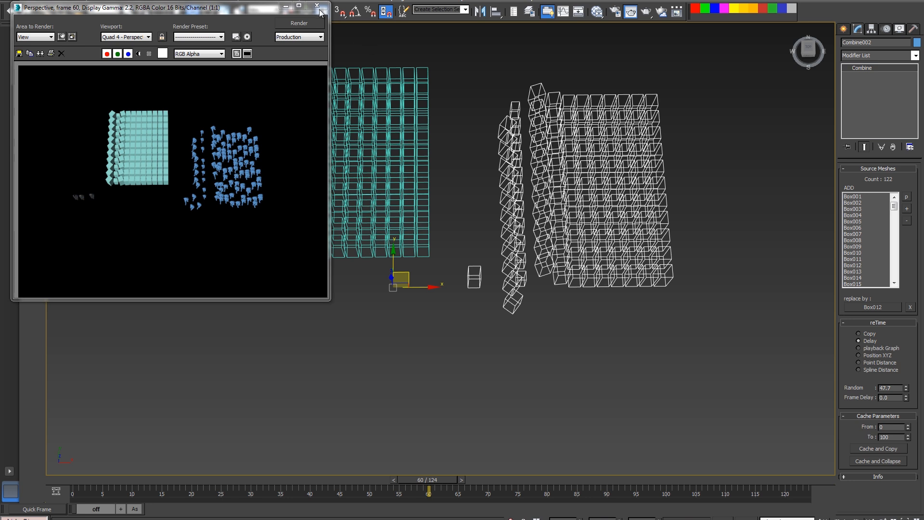
{"action": "left_click", "coordinate": [317, 6]}
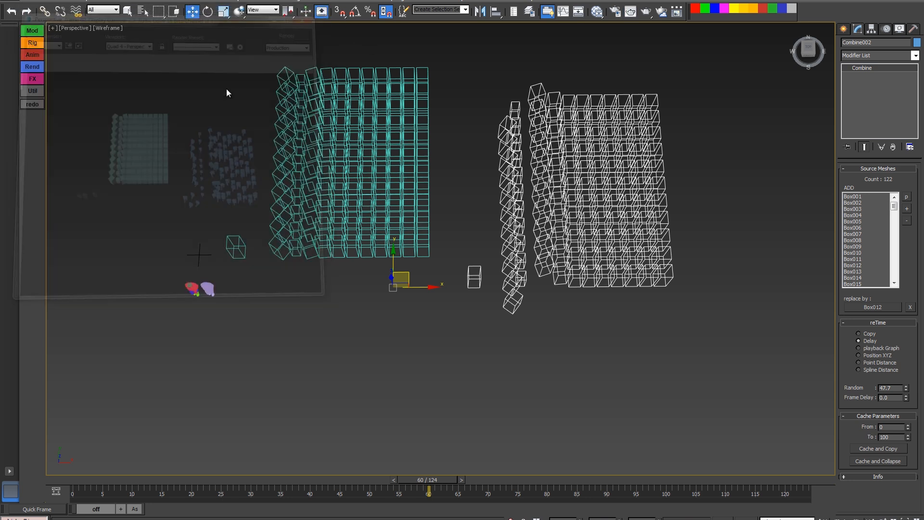